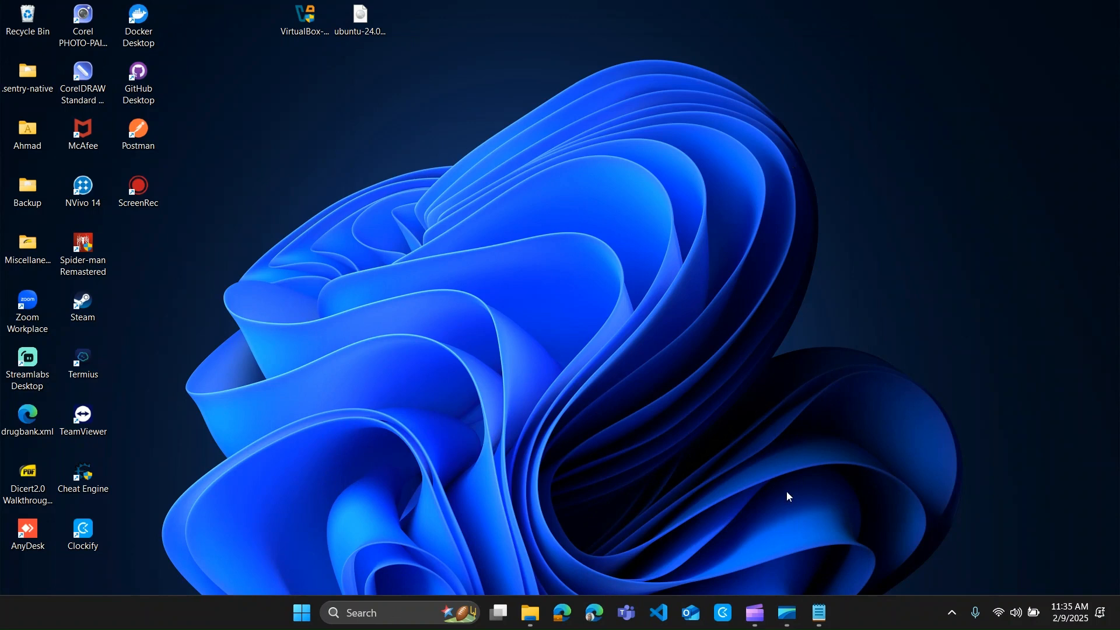
- Show the Notepad prerequisites note (BIOS virtualization, VirtualBox, Ubuntu 24.04 ISO) and start a Windows search
click(819, 612)
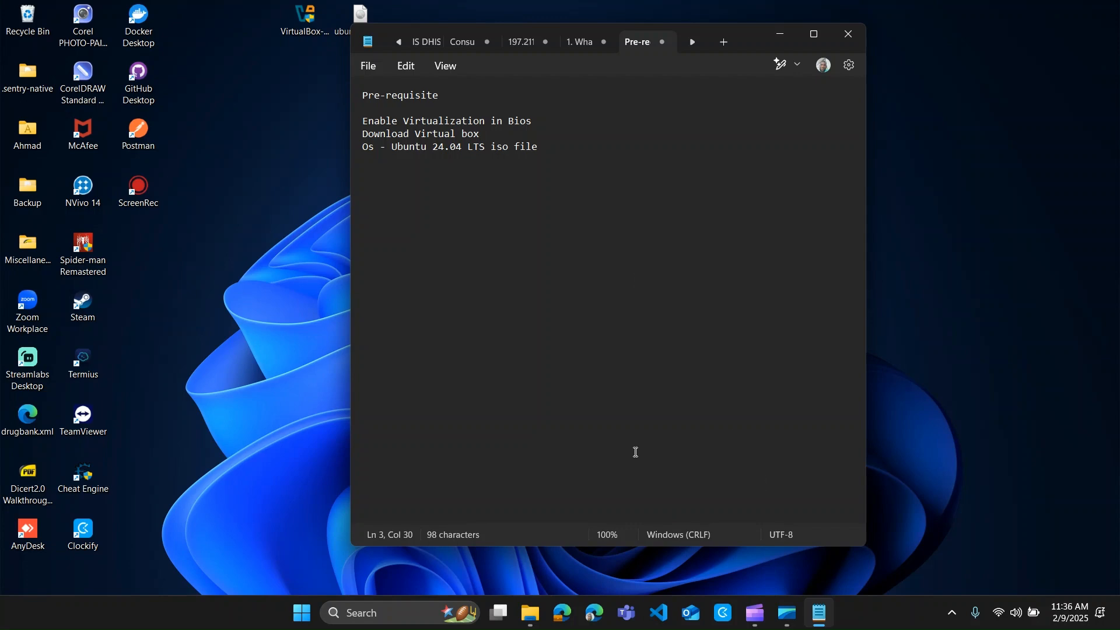
key(super)
- Launch Chrome and reach virtualbox.org through the 'download oracle virtualbox' search
text(chrome)
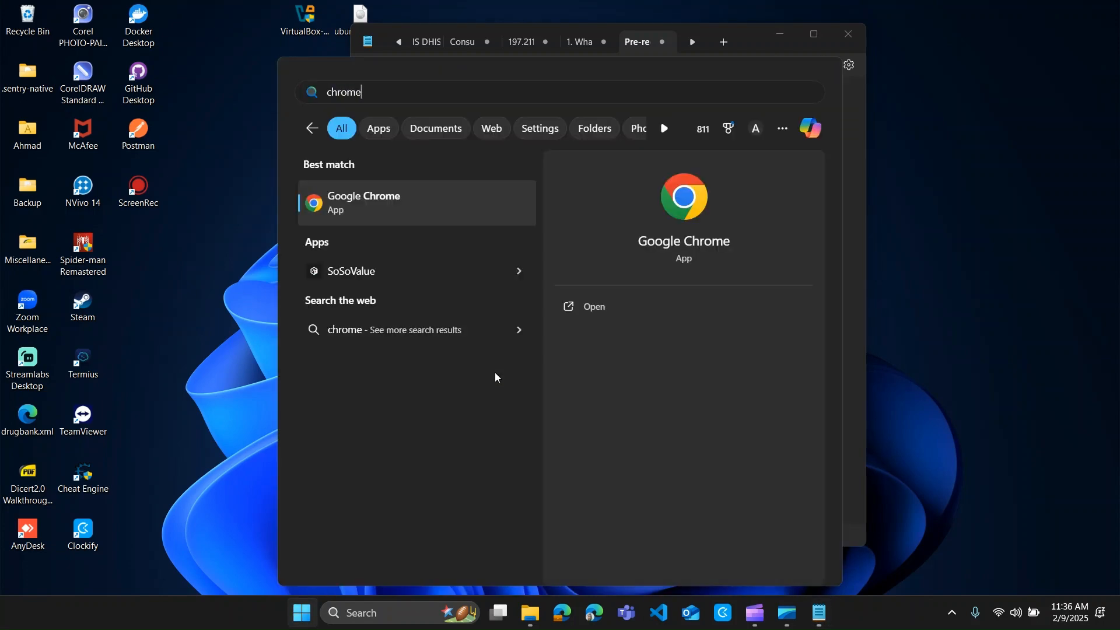
key(Return)
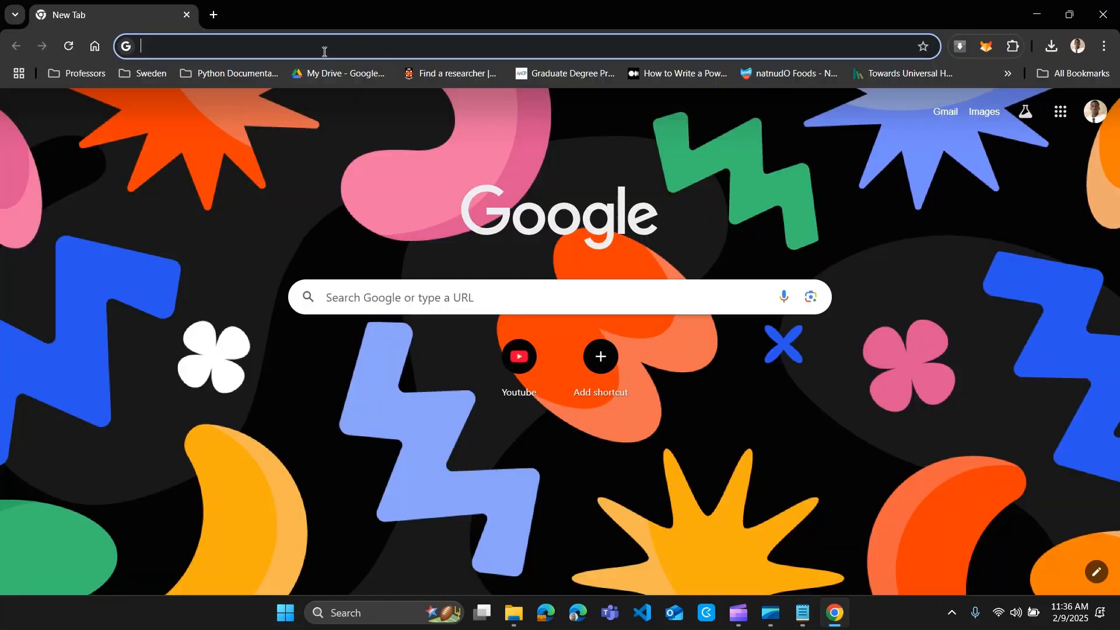
click(313, 39)
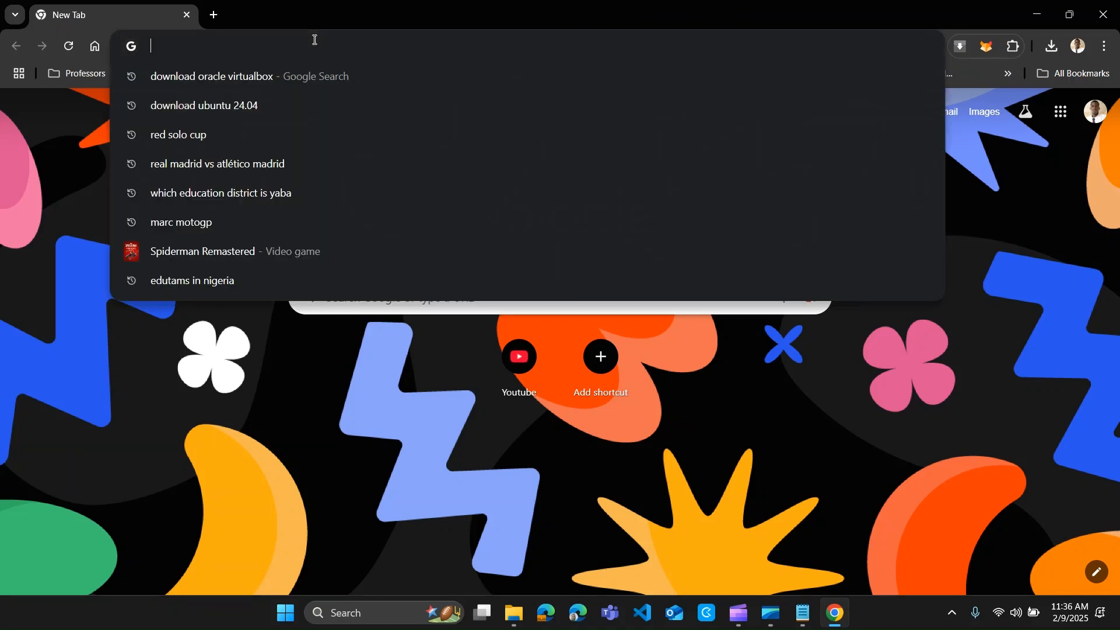
click(295, 80)
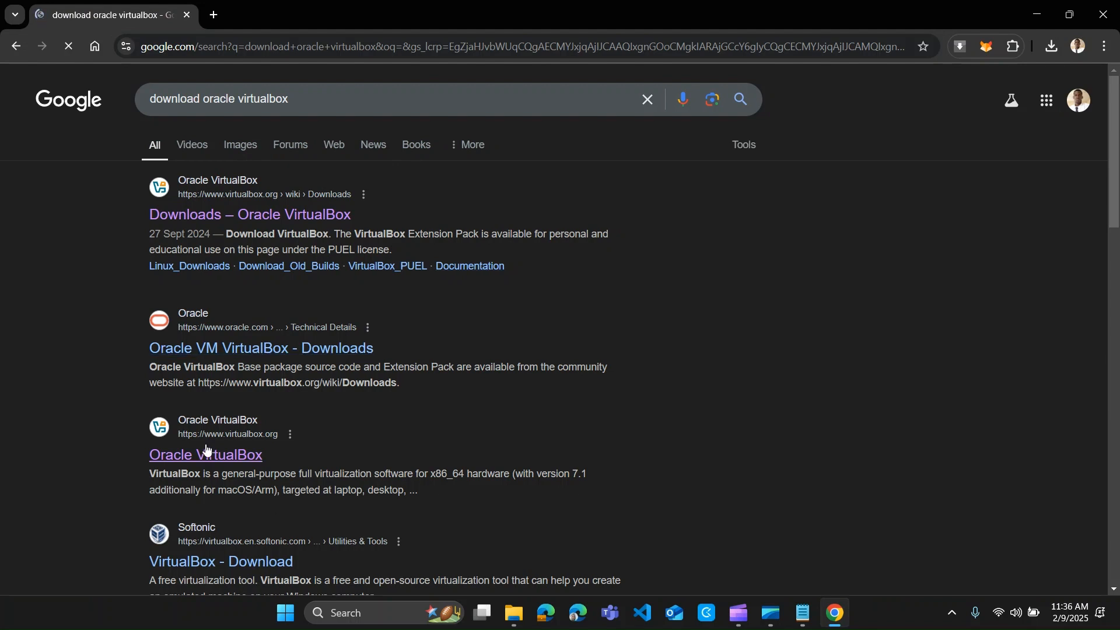
click(212, 464)
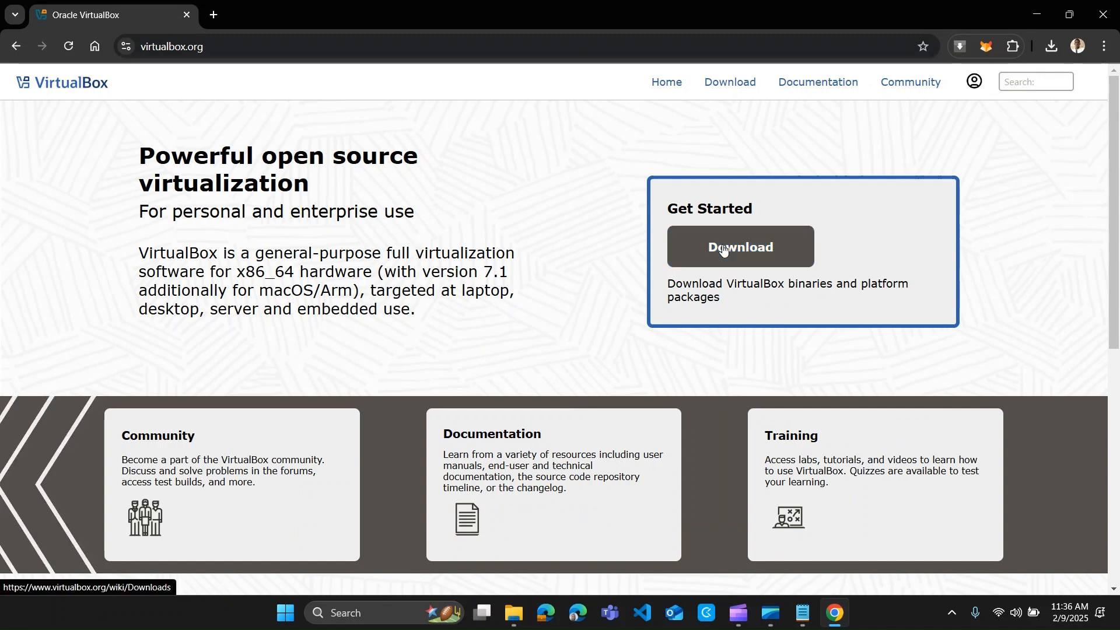
- Download the VirtualBox 7.1.6 Windows hosts installer, keeping it despite the unverified-file warning
click(723, 249)
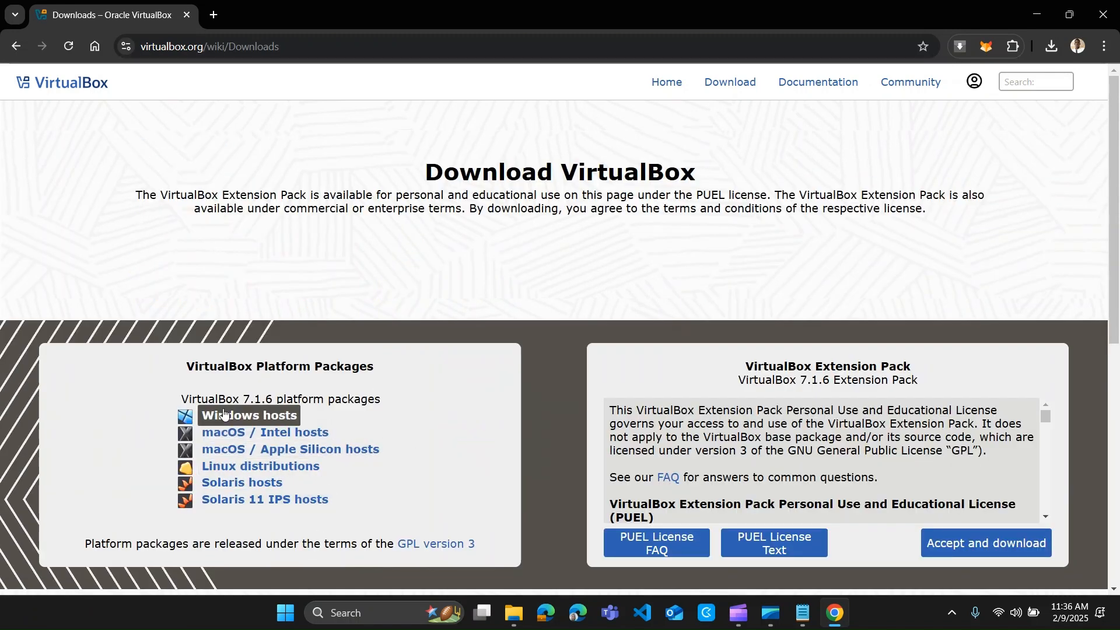
click(236, 416)
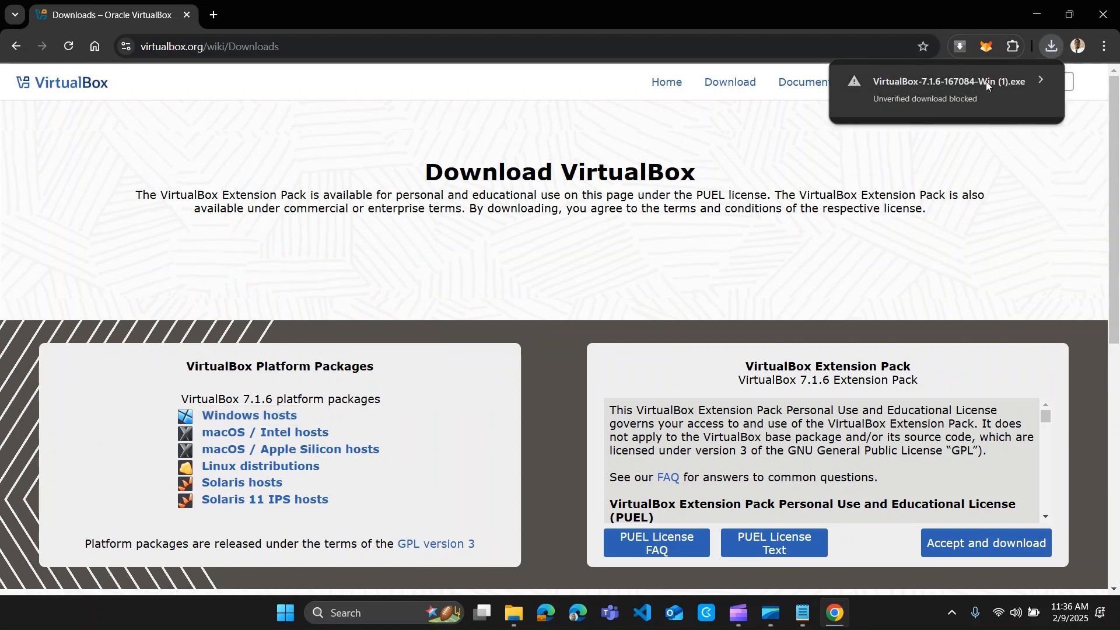
click(1032, 82)
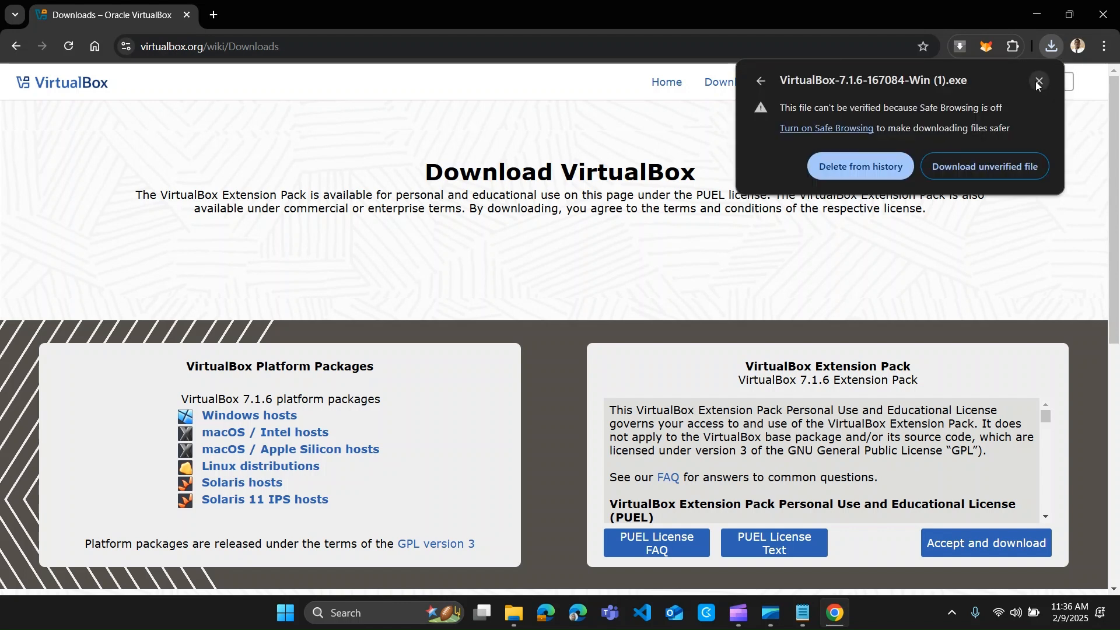
click(975, 167)
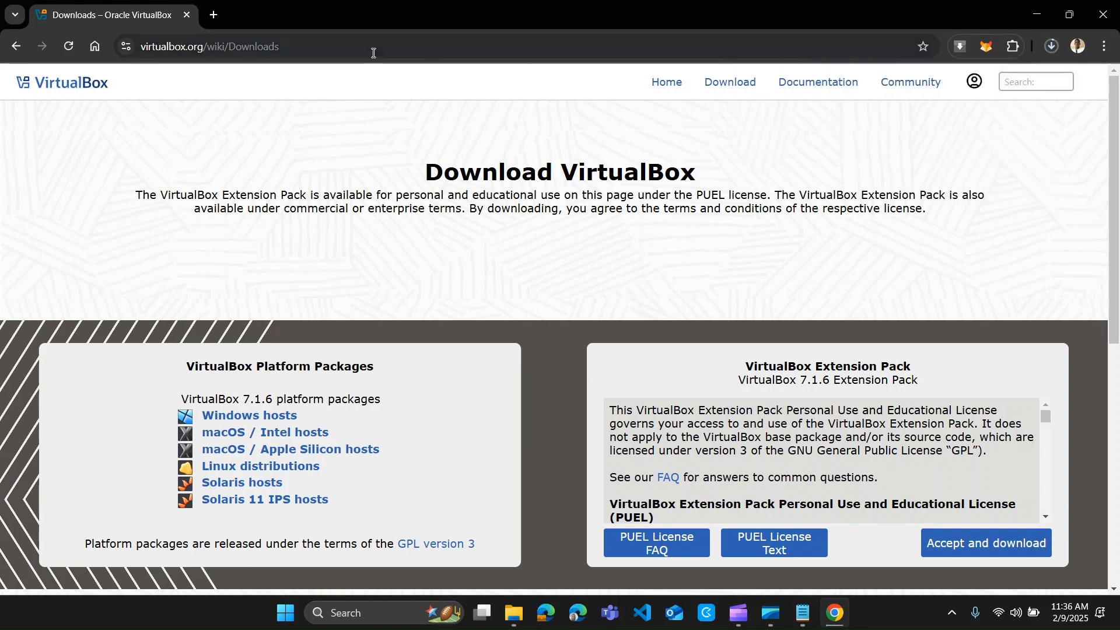
key(ctrl+t)
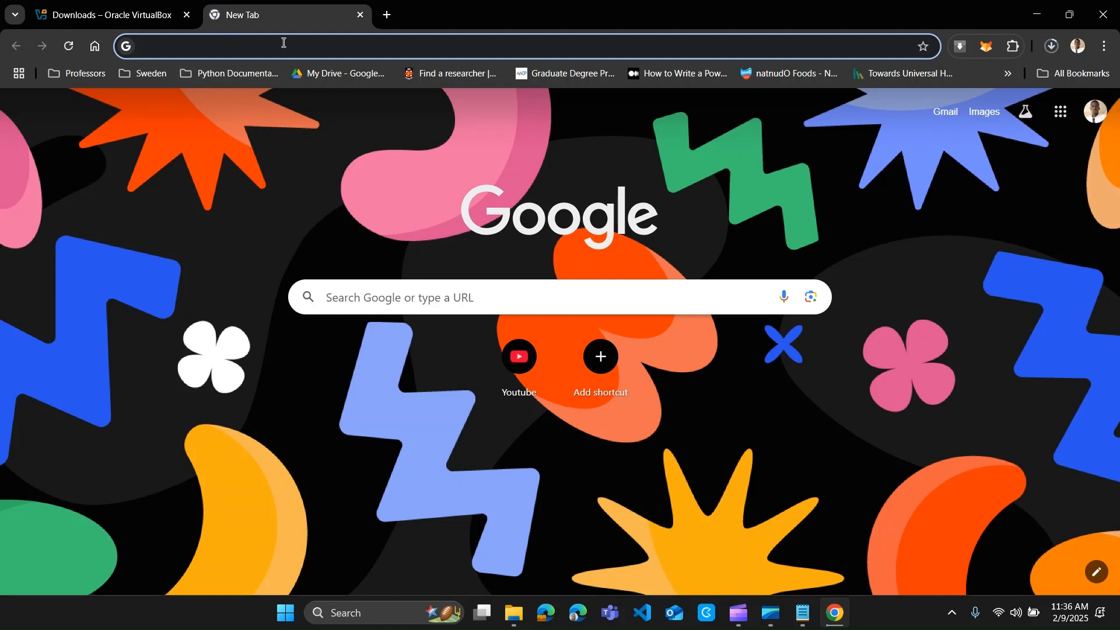
- Search 'donwloading ubuntu 24.04' and start the Ubuntu Desktop 24.04.1 LTS download from ubuntu.com
text(donwloa)
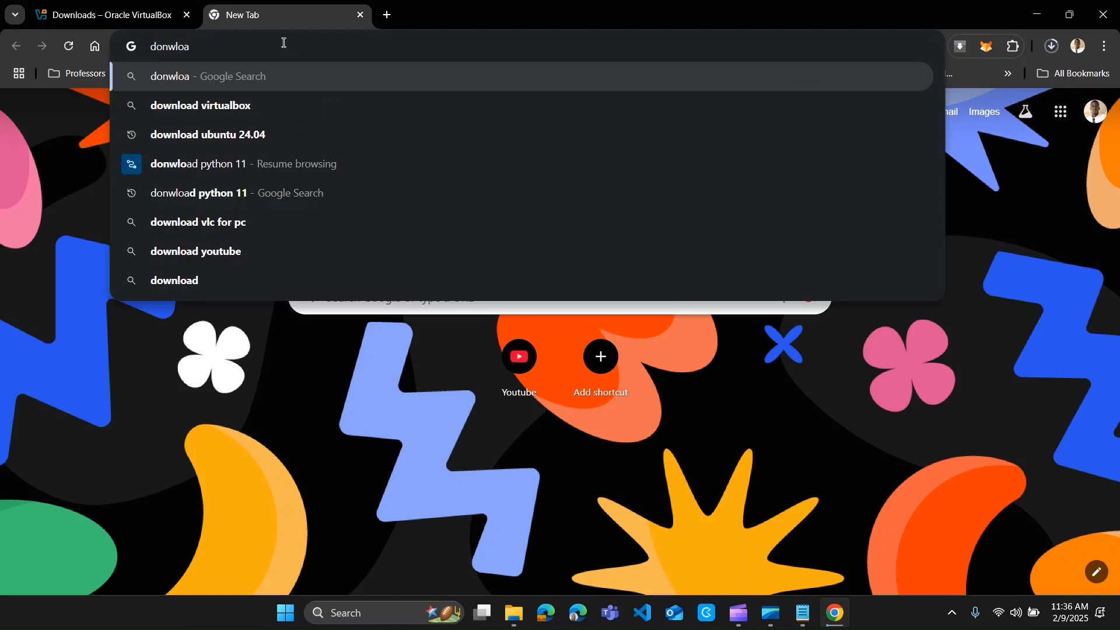
text(ding ubun)
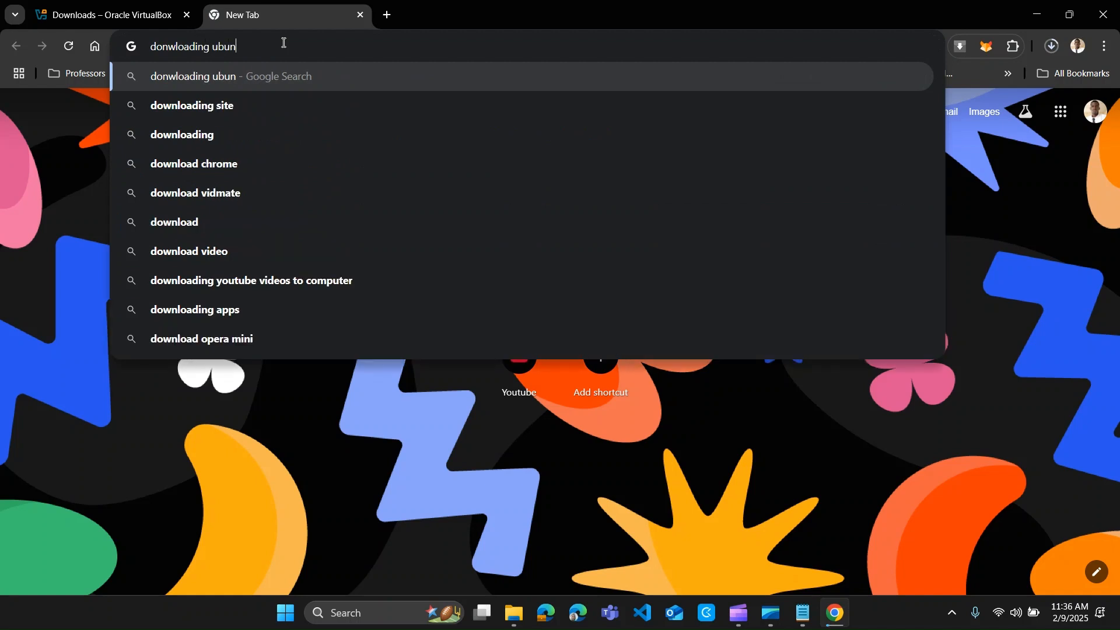
text(tu 24.04)
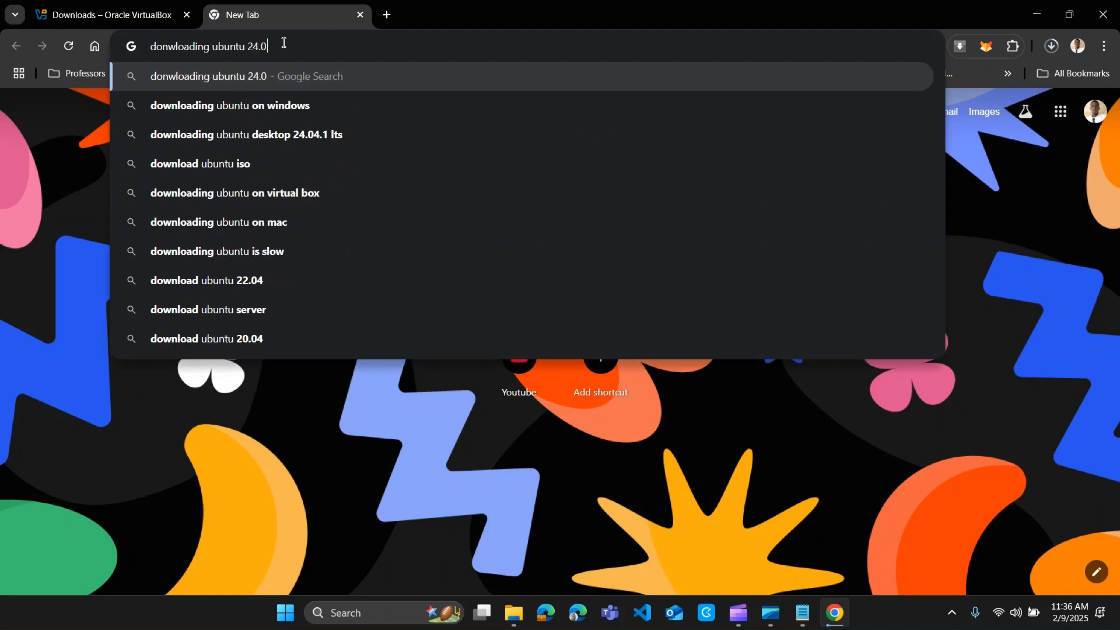
key(Return)
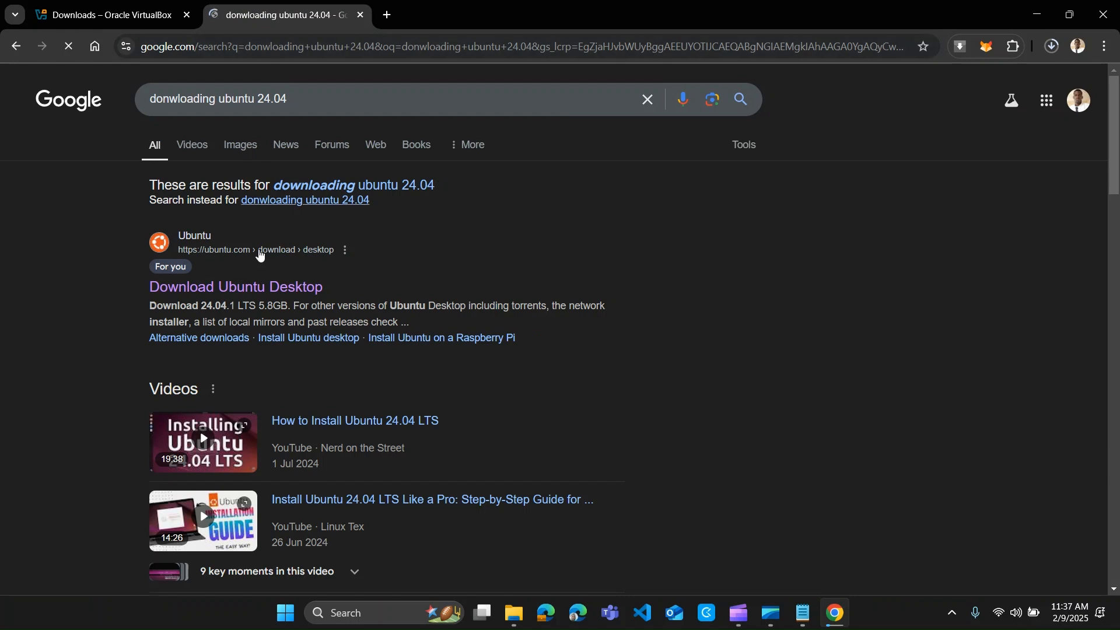
click(259, 285)
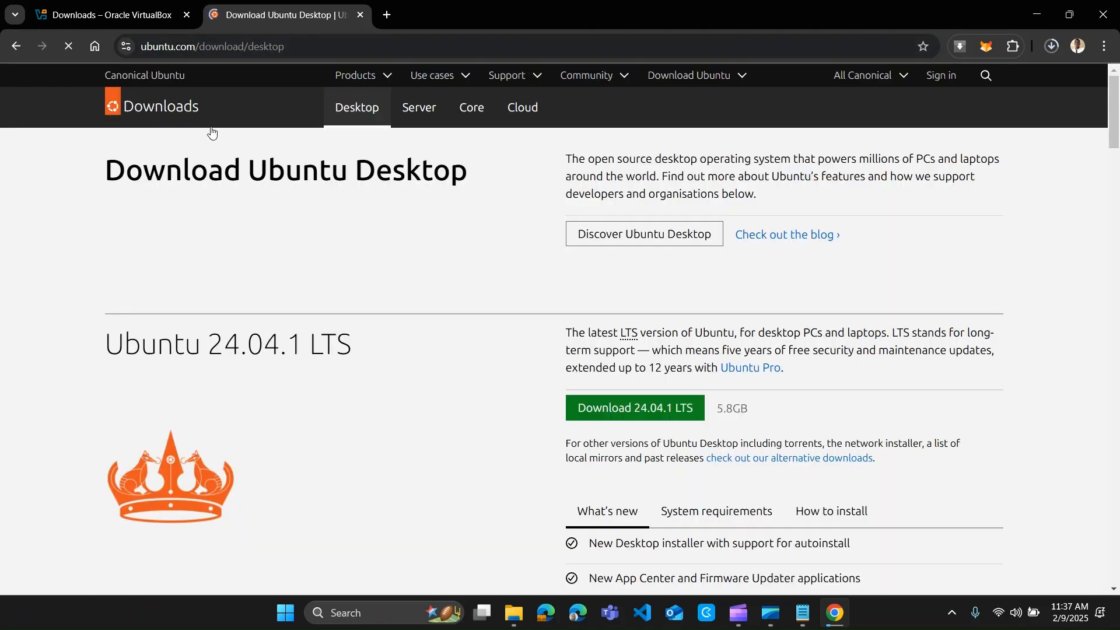
click(626, 412)
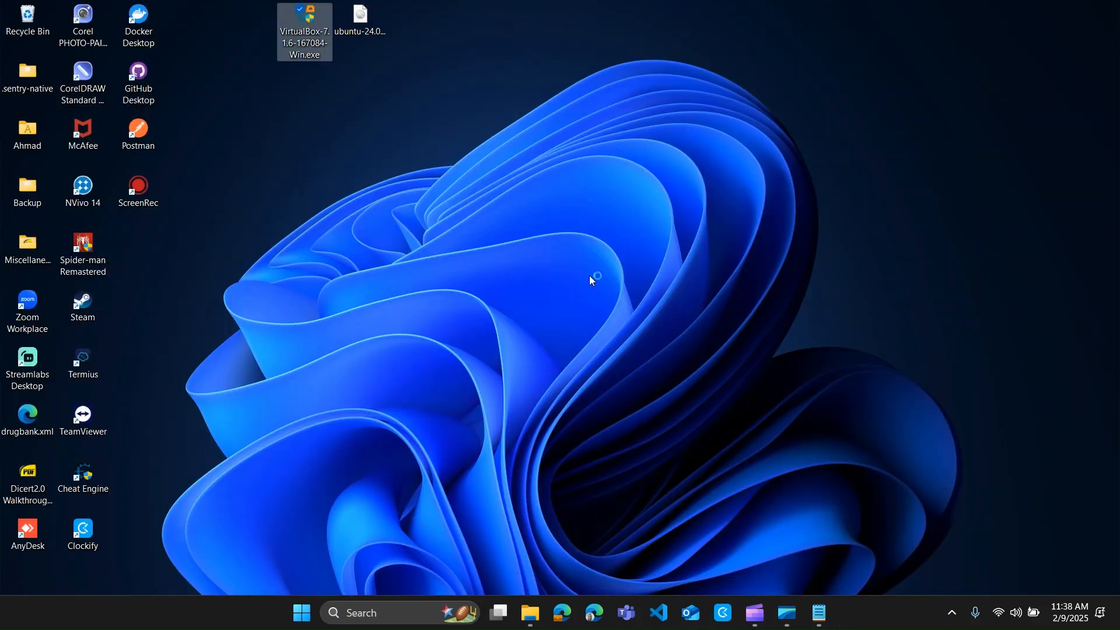
- Run the downloaded VirtualBox installer from the desktop and launch Oracle VirtualBox Manager
click(724, 209)
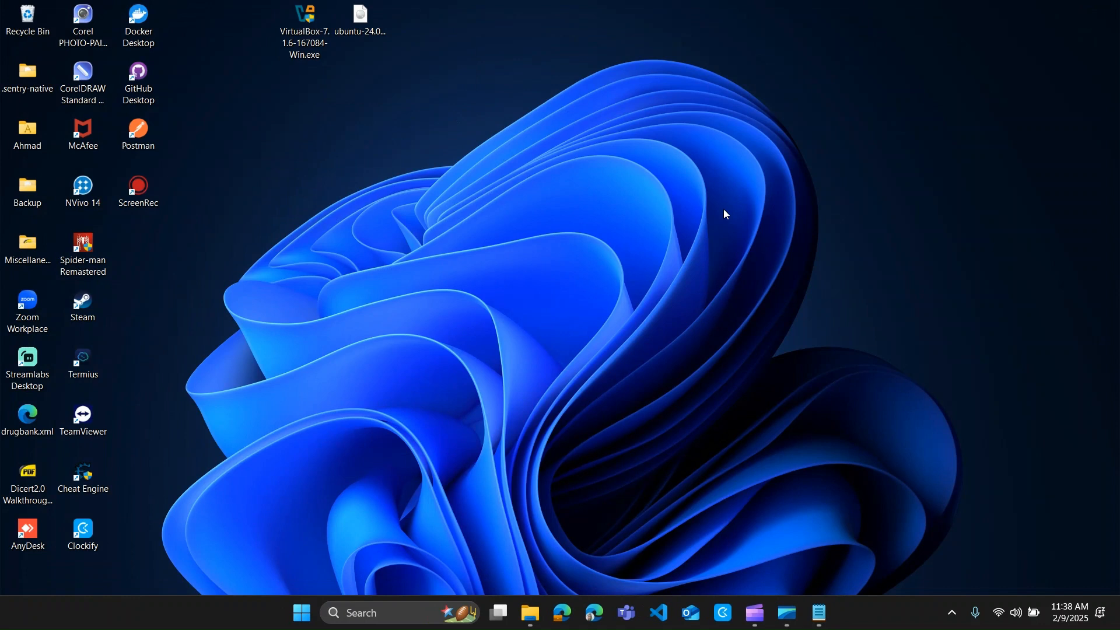
double_click(305, 32)
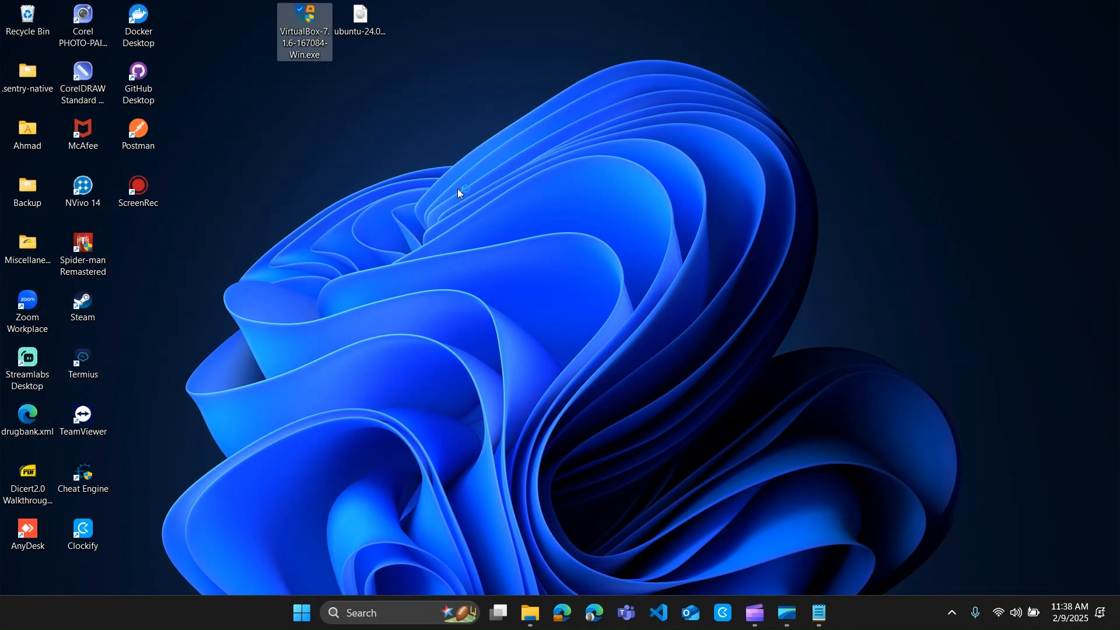
click(497, 410)
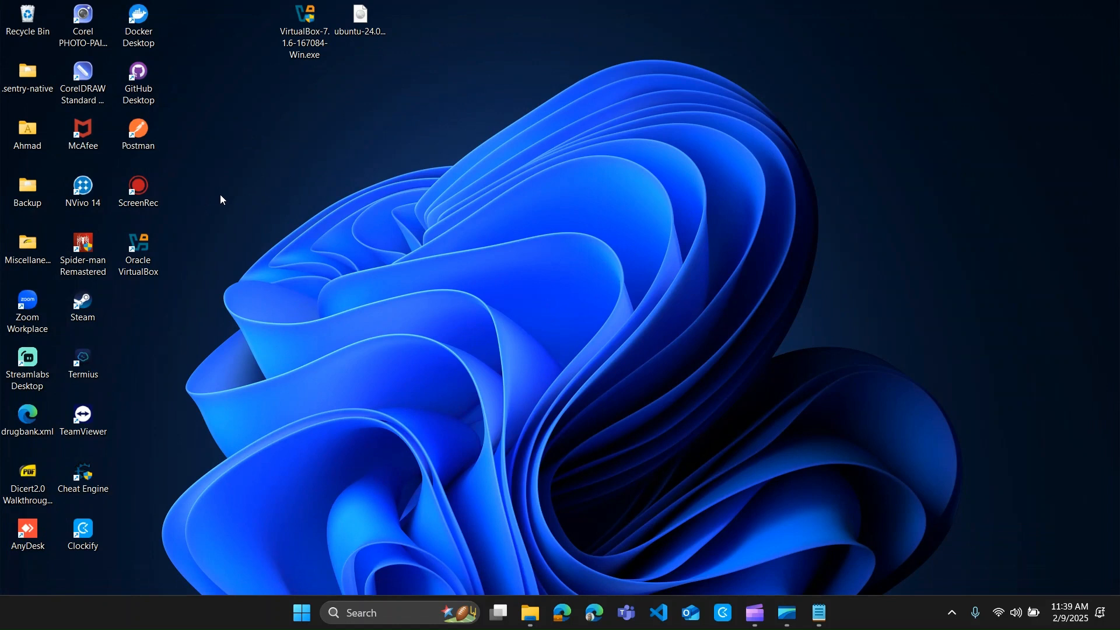
click(151, 254)
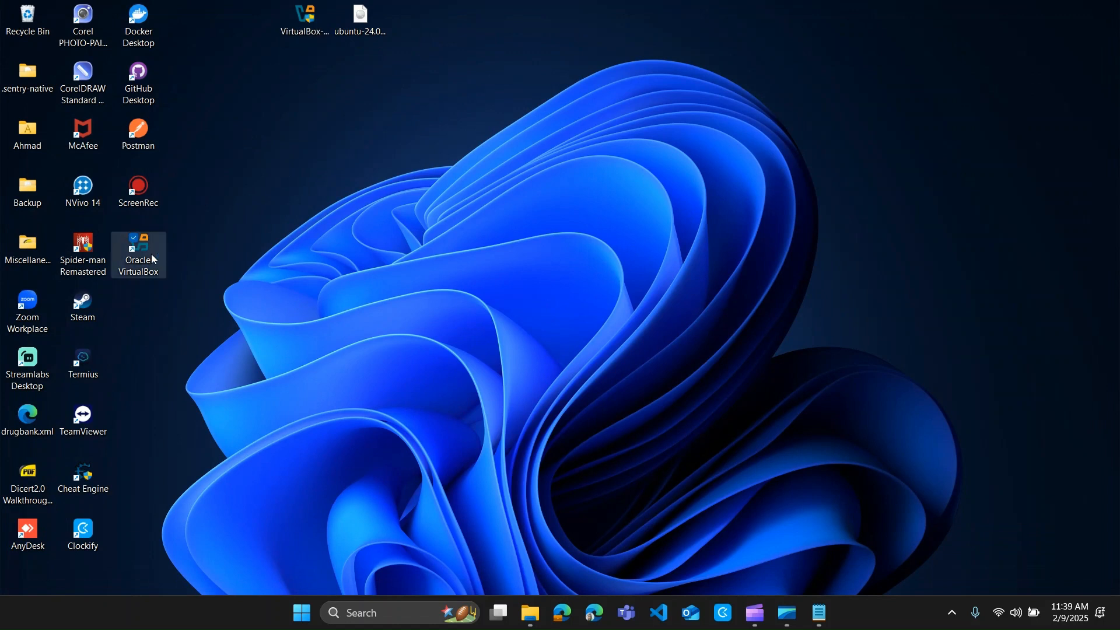
click(361, 19)
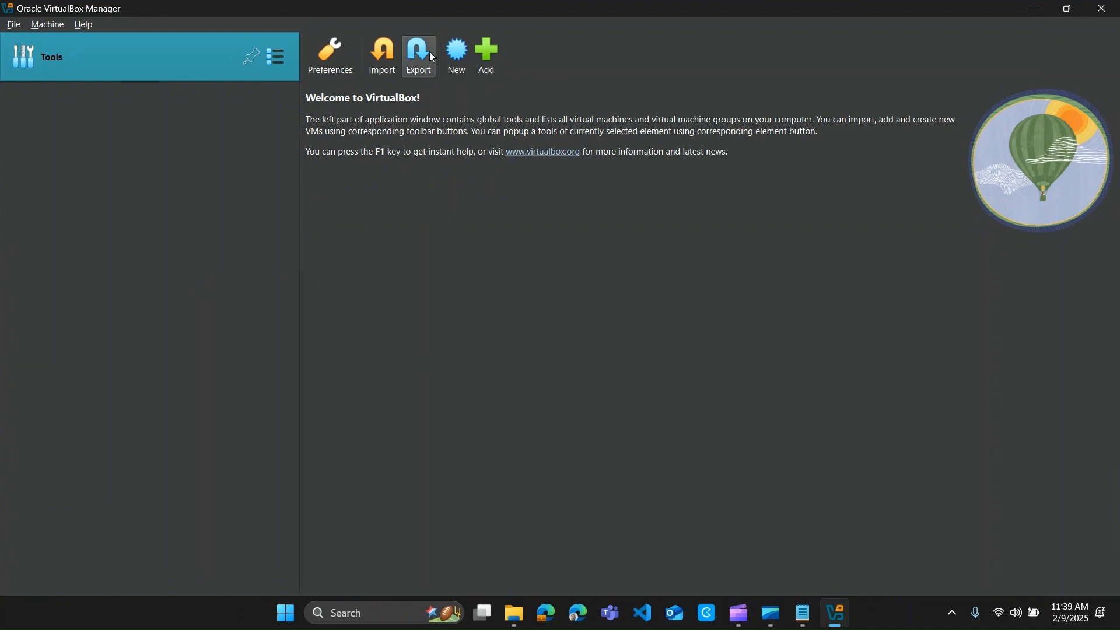
- Start a new VM named Dauntless and remove the extra word from its folder path
click(453, 68)
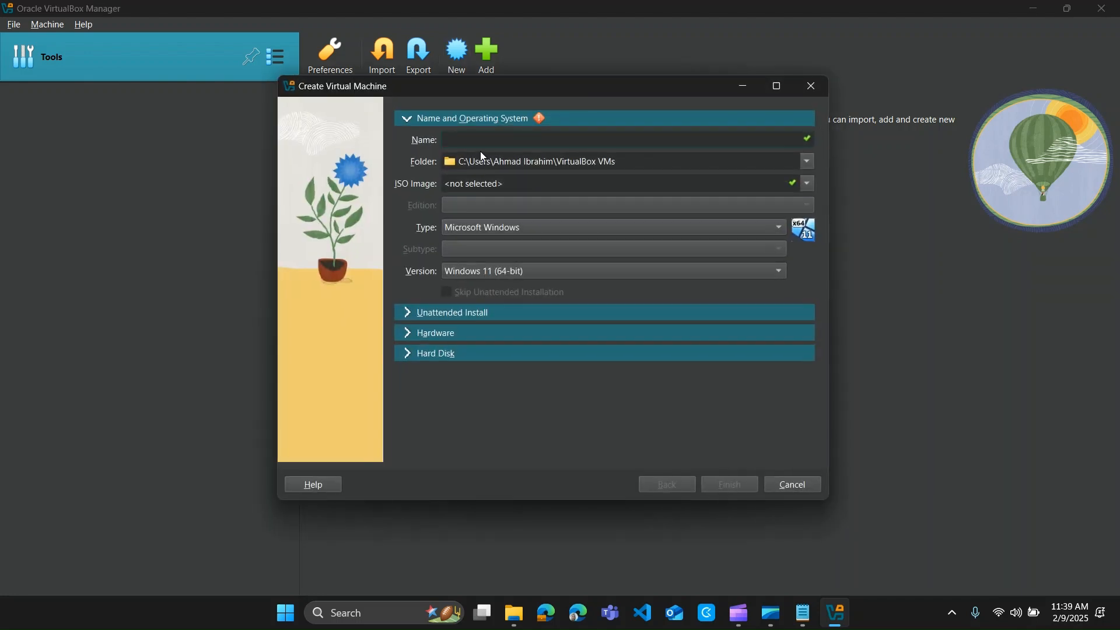
text(Dauntless)
click(443, 166)
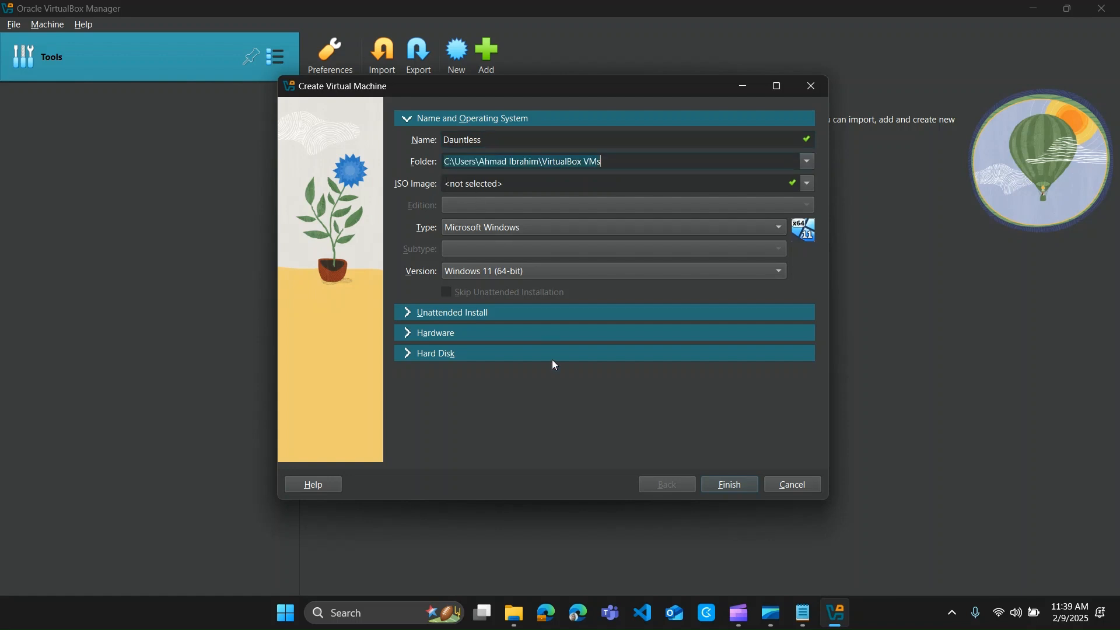
double_click(516, 161)
key(BackSpace)
key(BackSpace)
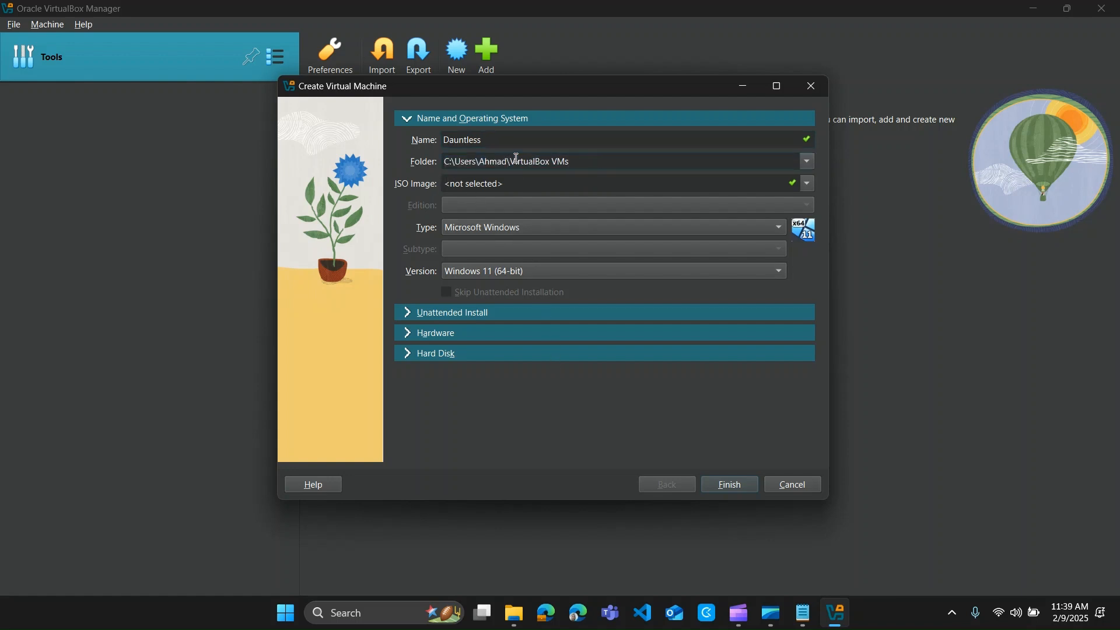
- Choose the ubuntu-24.04.1-desktop-amd64.iso image, detected as Linux Ubuntu (64-bit)
click(538, 185)
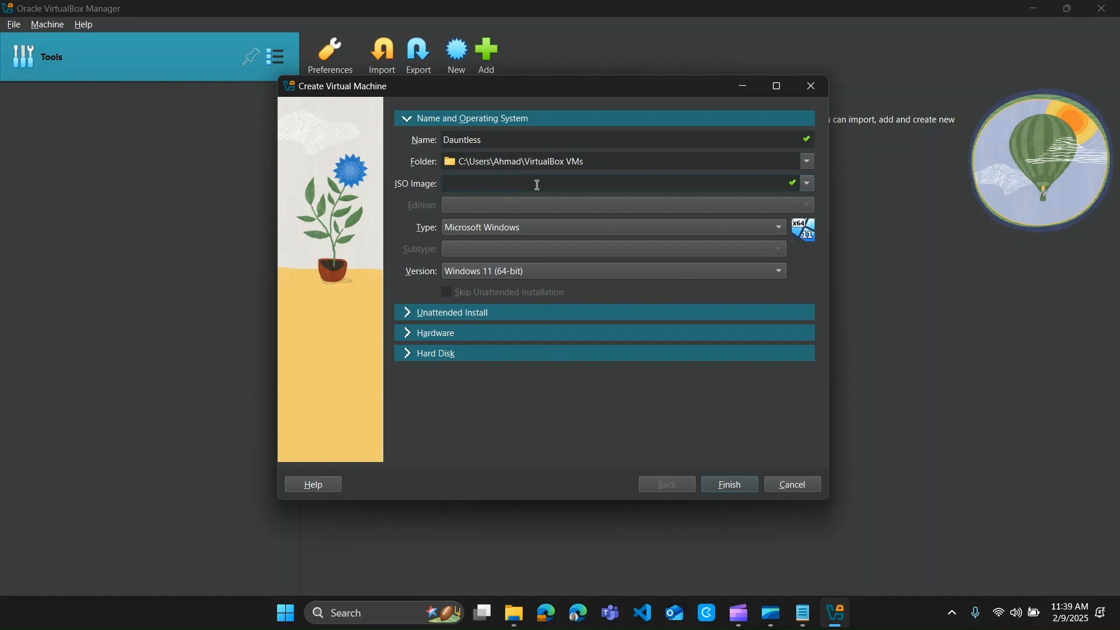
click(810, 183)
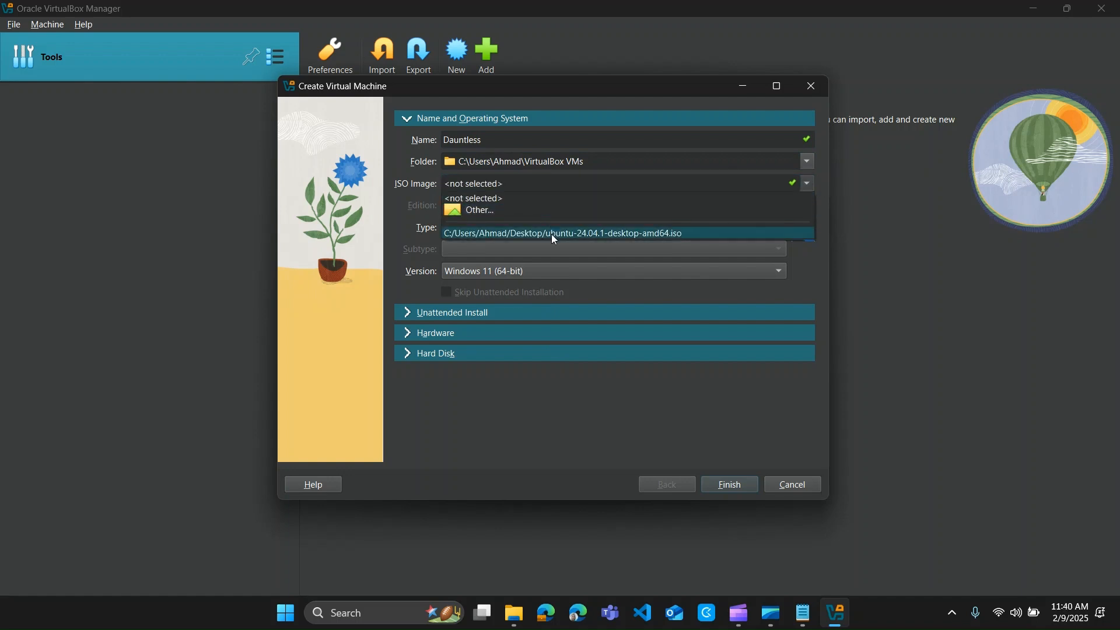
click(613, 233)
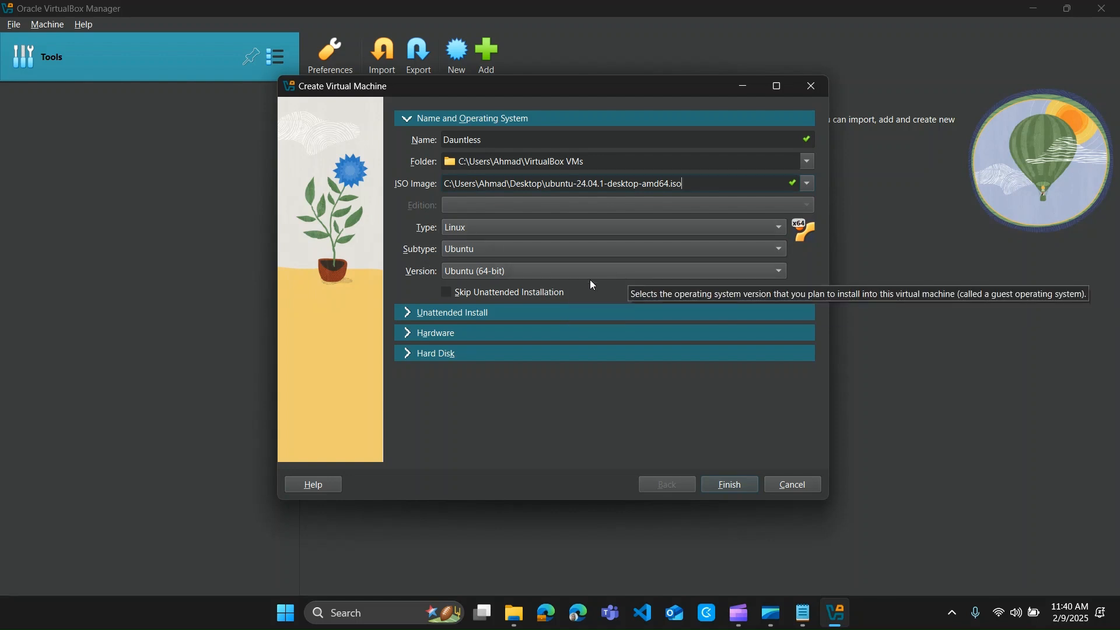
click(491, 318)
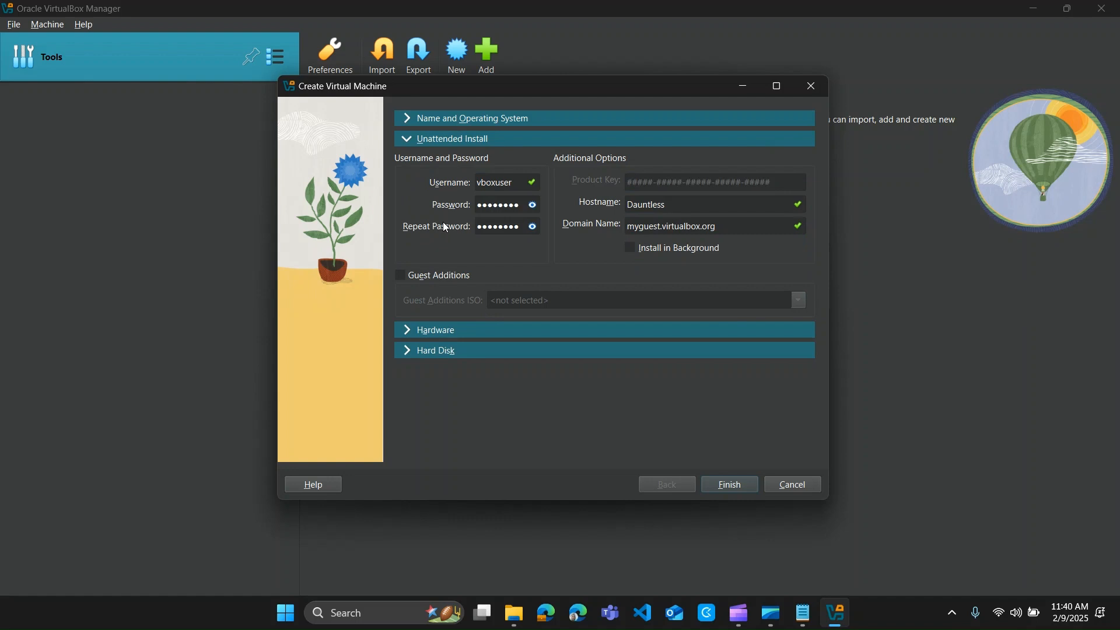
- Enter the unattended-install username and matching password, keeping hostname Dauntless in myguest.virtualbox.org
double_click(489, 183)
text(dauntless•••••••••)
key(Tab)
text(•••••••••)
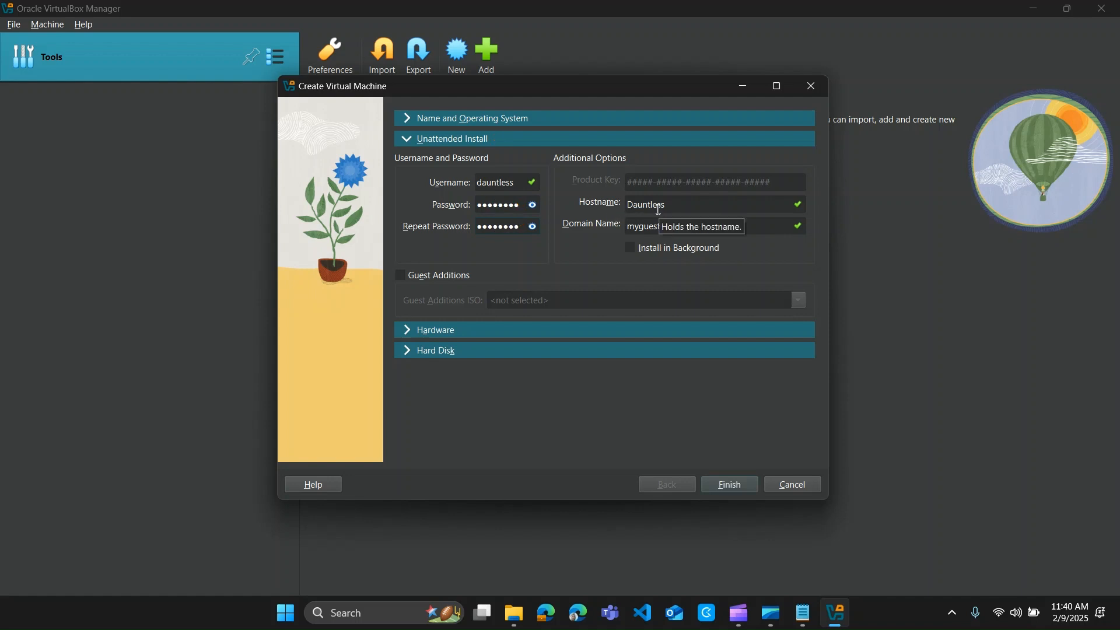
click(466, 331)
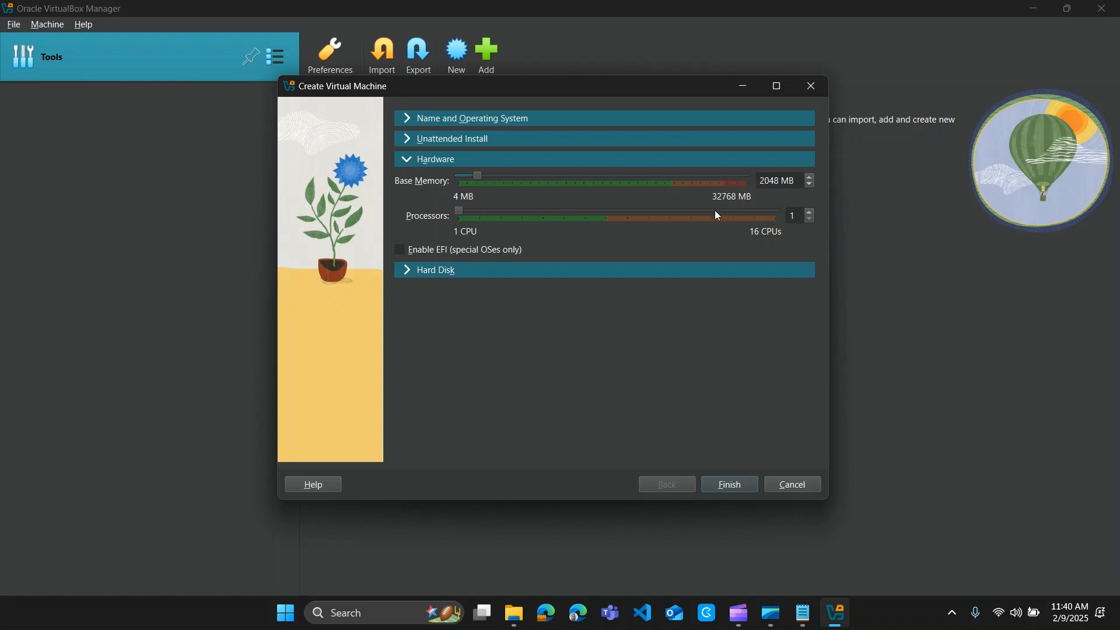
- Give the VM 4096 MB base memory and 4 processors, keeping a 25 GB Dauntless.vdi disk
double_click(771, 184)
text(409)
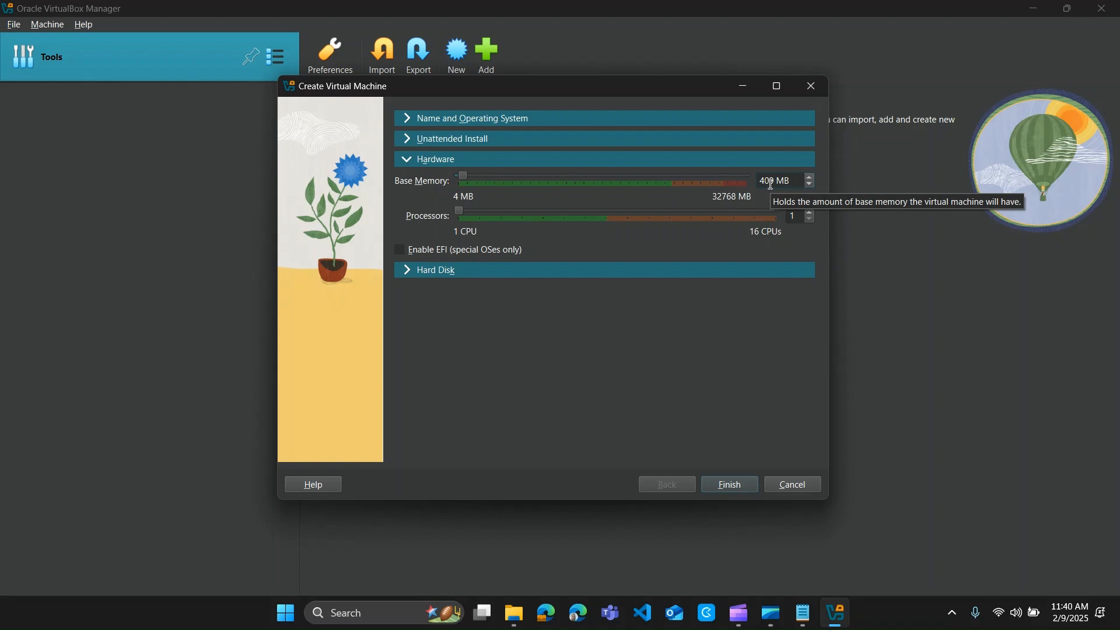
text(6)
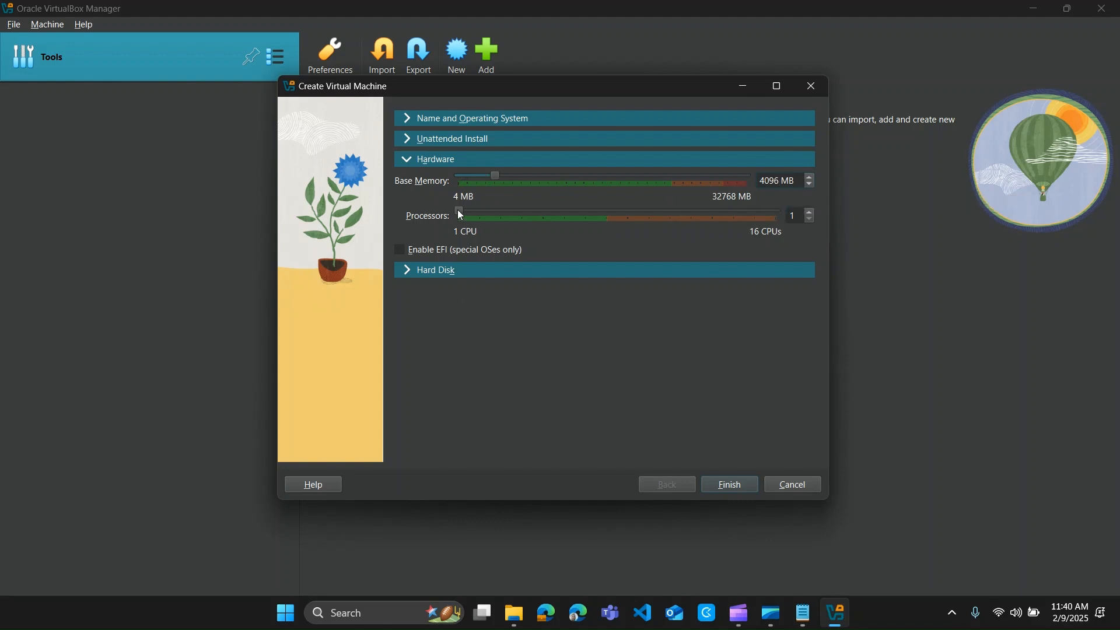
drag(541, 220, 574, 219)
click(436, 271)
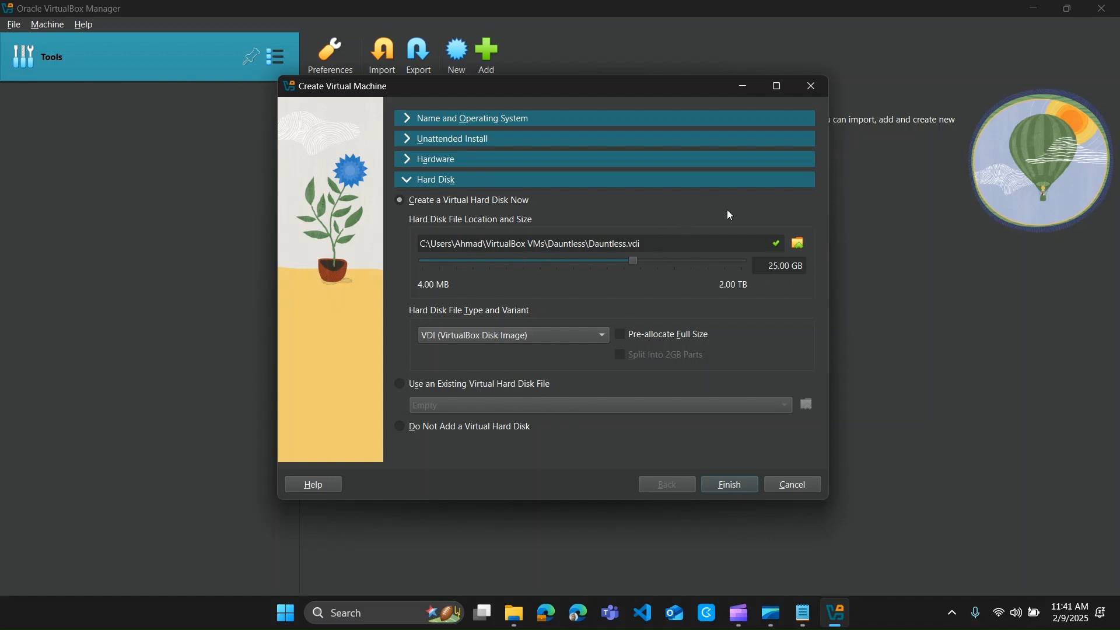
- Finish creating the Dauntless VM and maximize its window while Ubuntu installs unattended
click(732, 485)
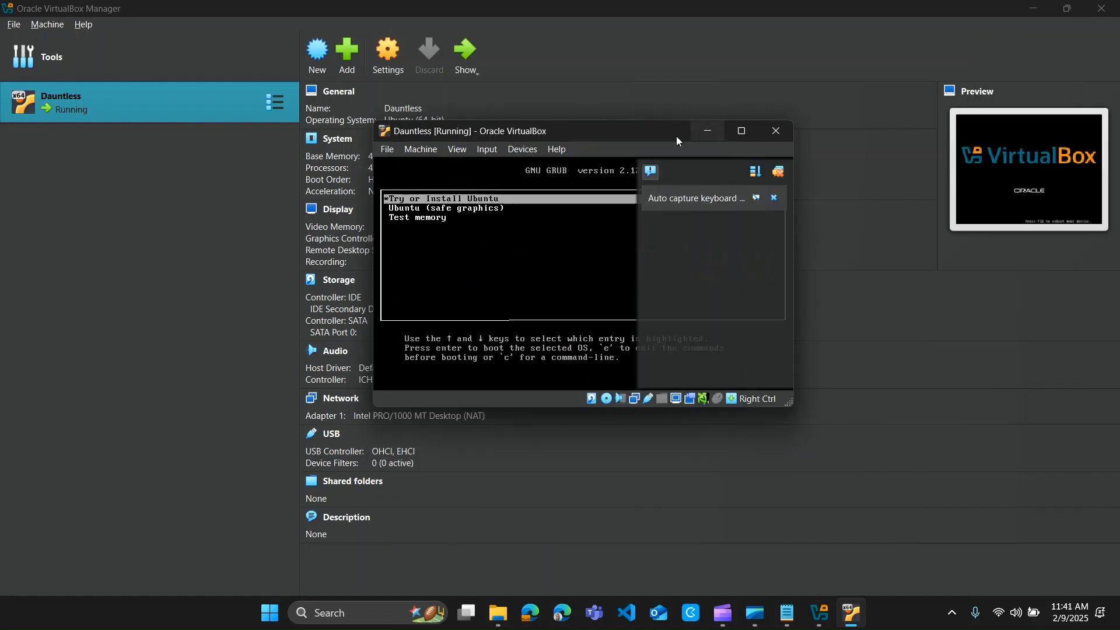
click(742, 131)
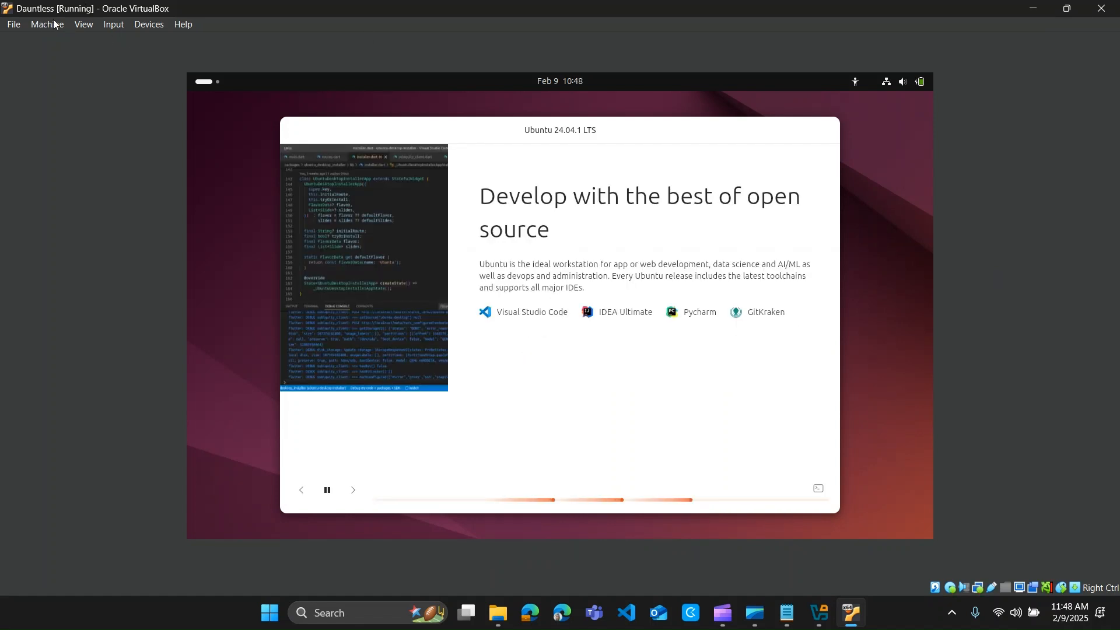
- Switch the Dauntless VM to full-screen mode and close the input capture notice
click(84, 24)
click(112, 41)
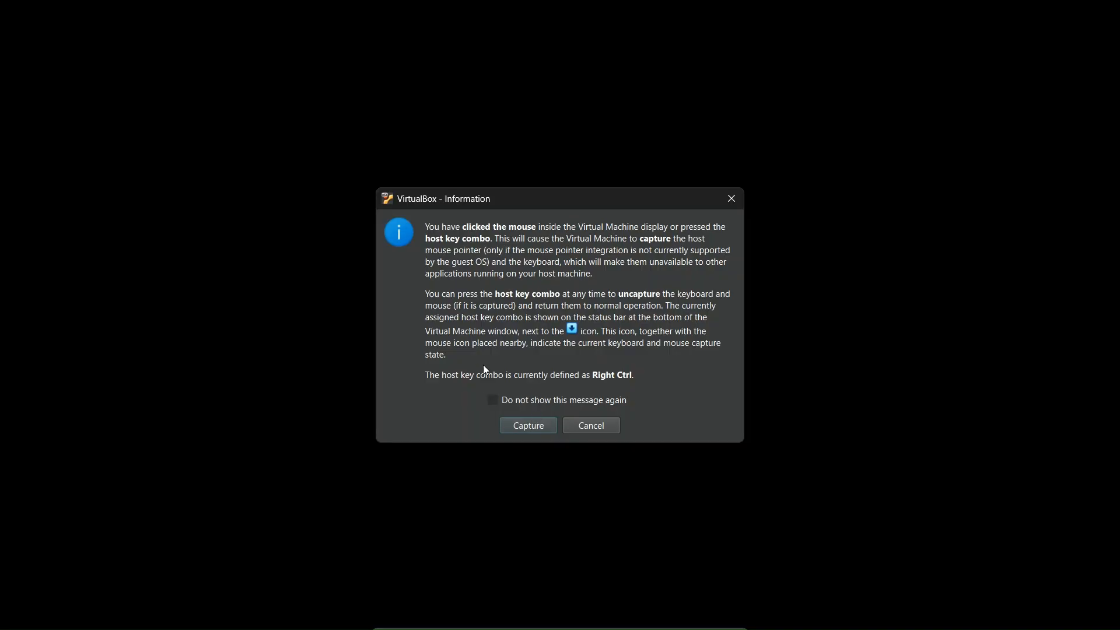
click(740, 197)
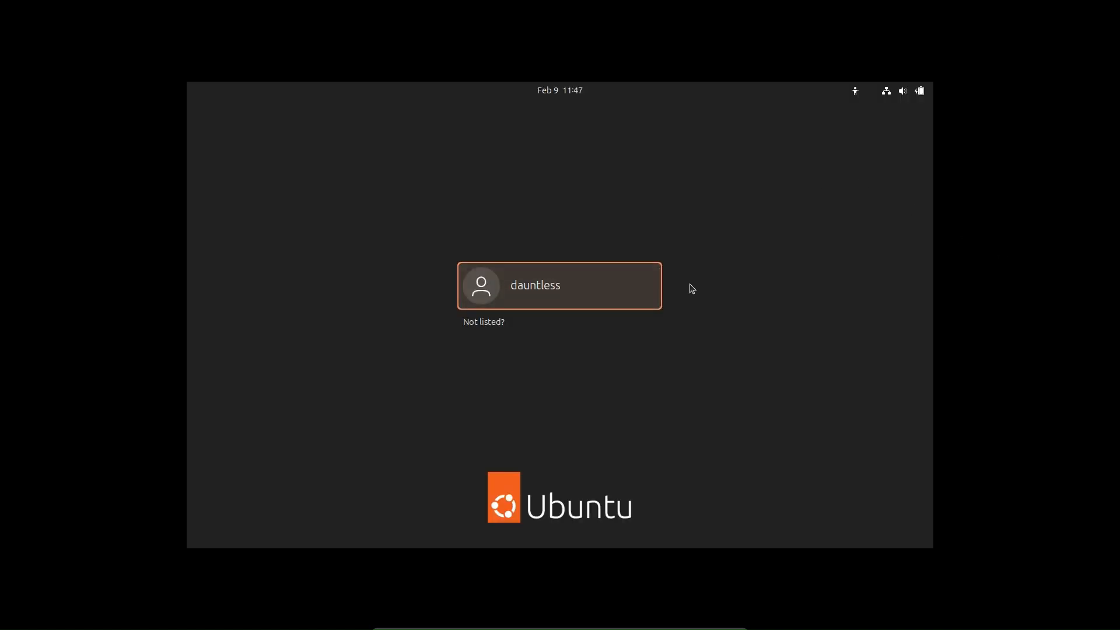
- Sign in to the Ubuntu user account with its password to reach the Welcome screen
click(570, 286)
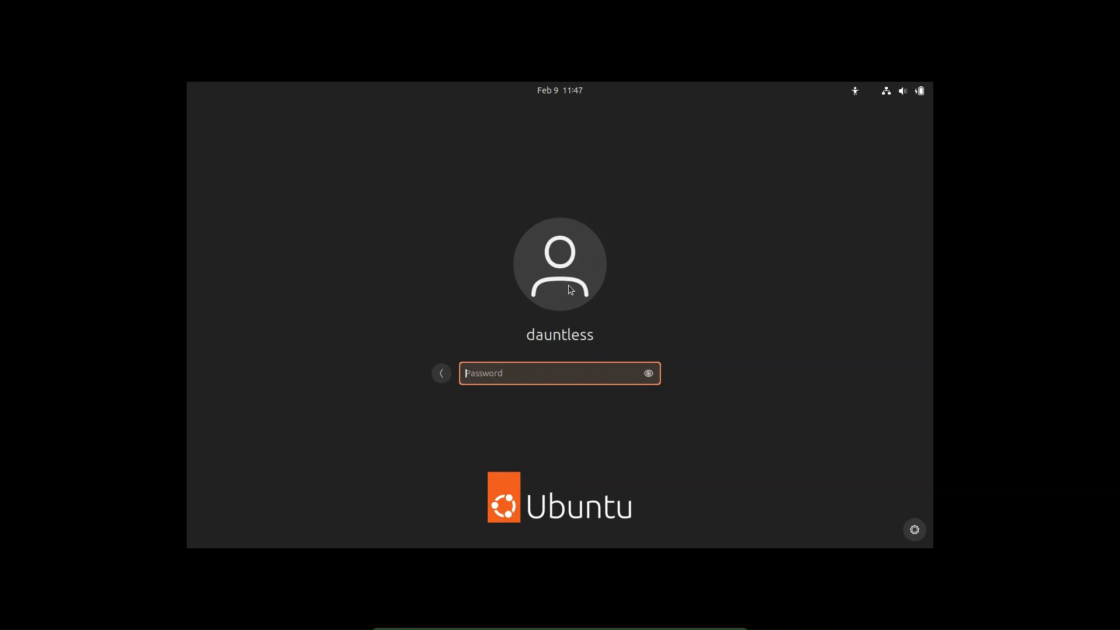
text(••••••••)
key(Return)
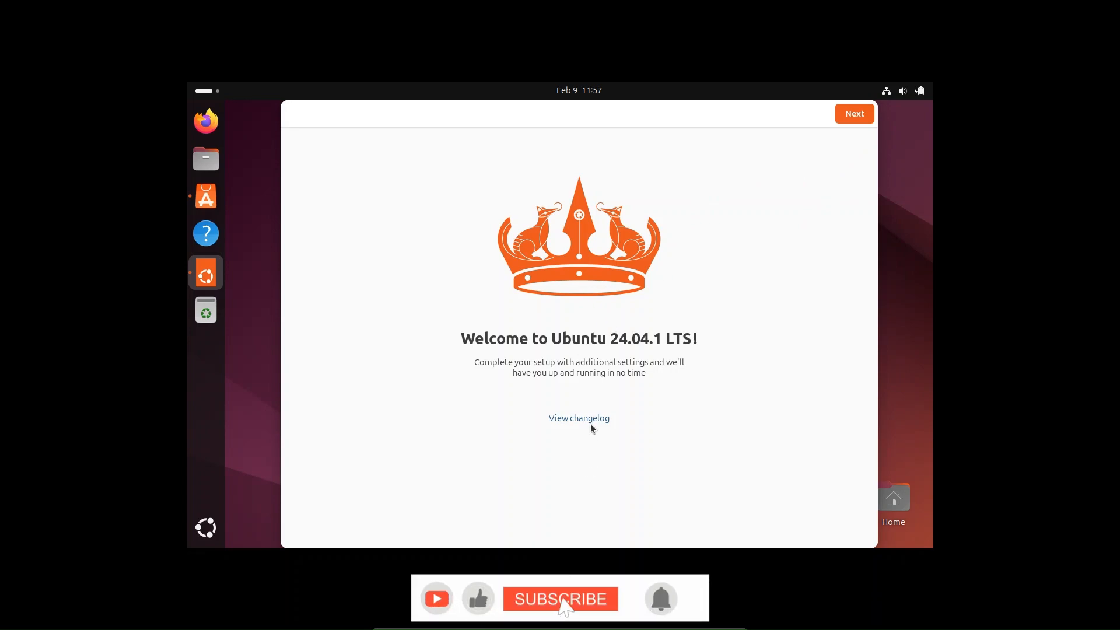
- Step through Ubuntu's welcome pages: Skip for now on Ubuntu Pro, 'No, don't share system data', then Finish
click(860, 117)
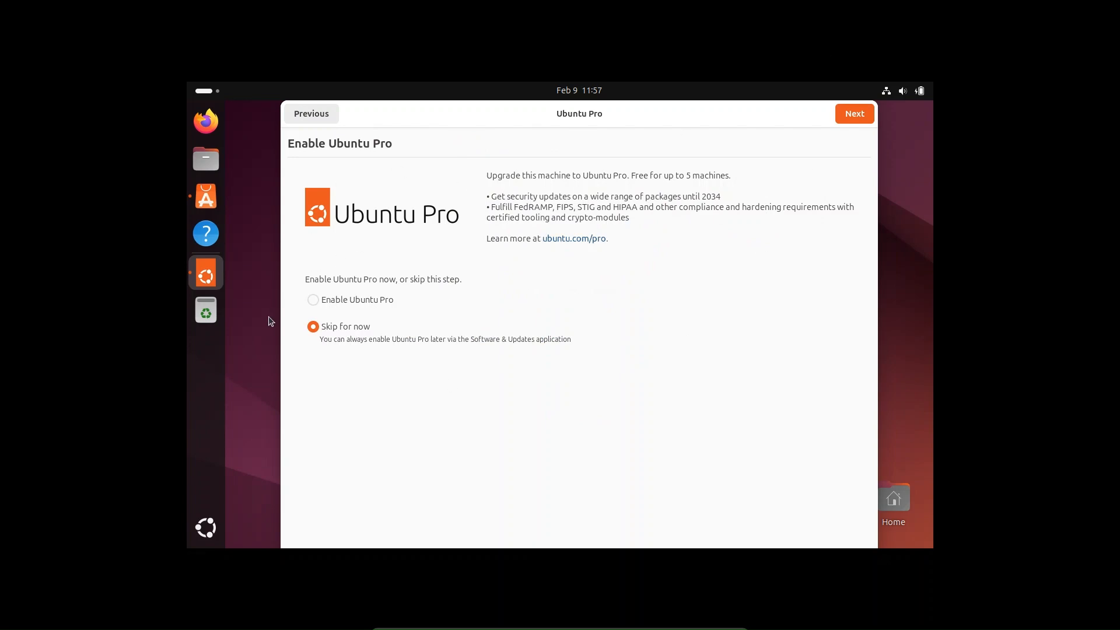
click(856, 112)
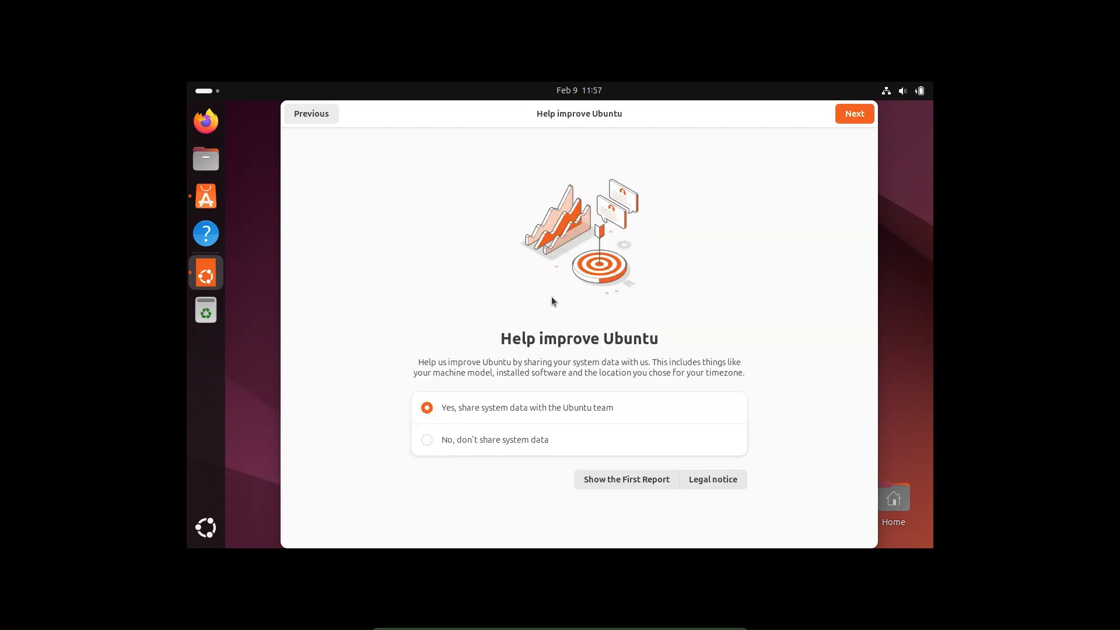
click(482, 441)
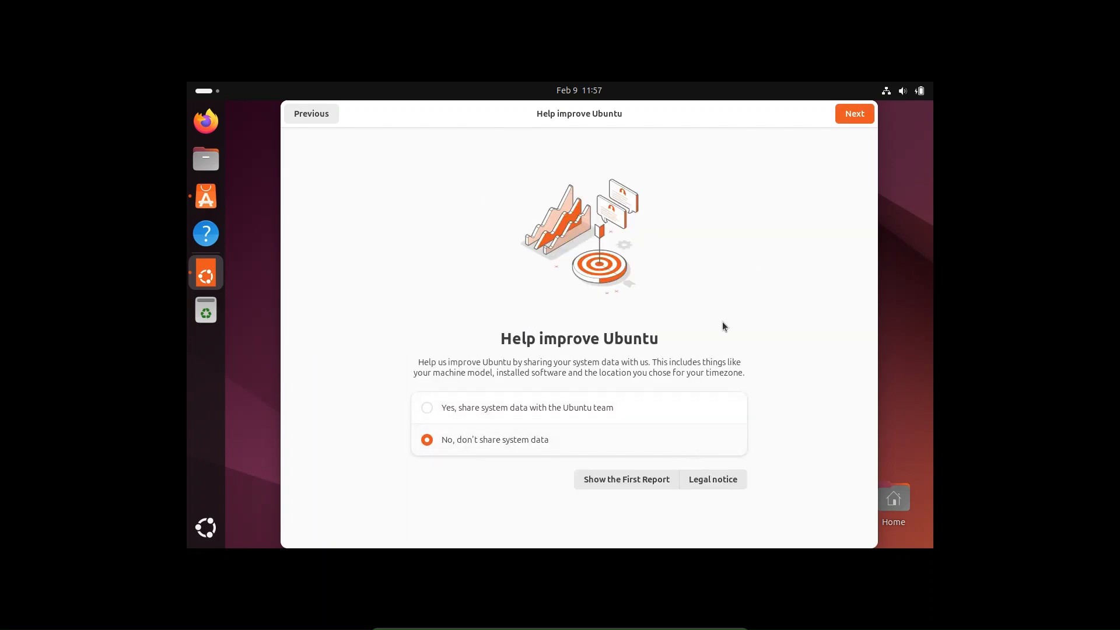
click(861, 119)
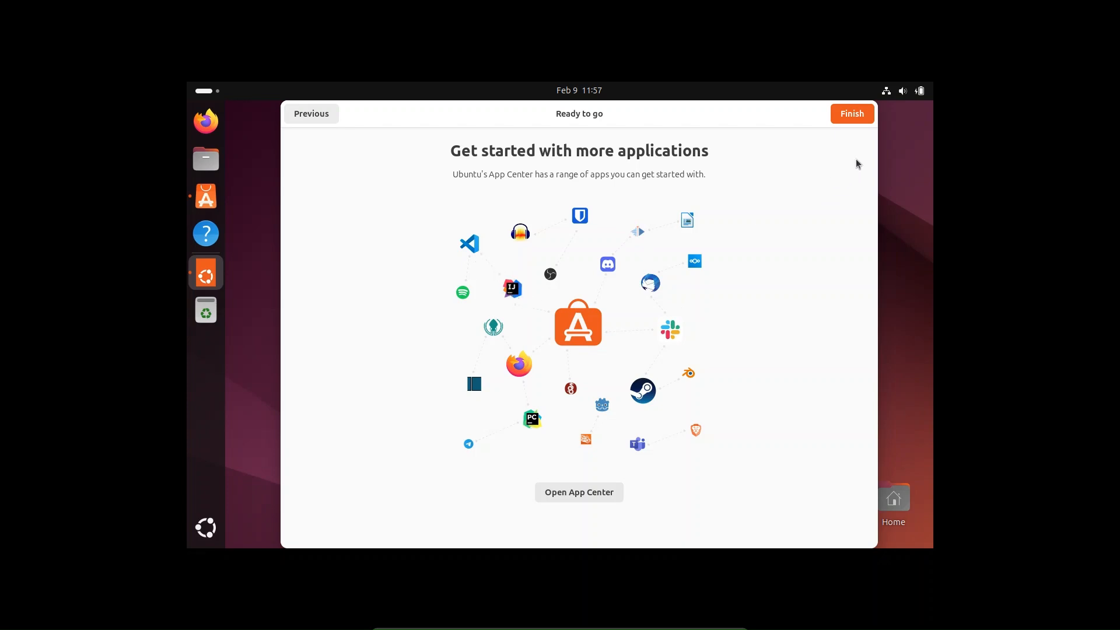
click(853, 115)
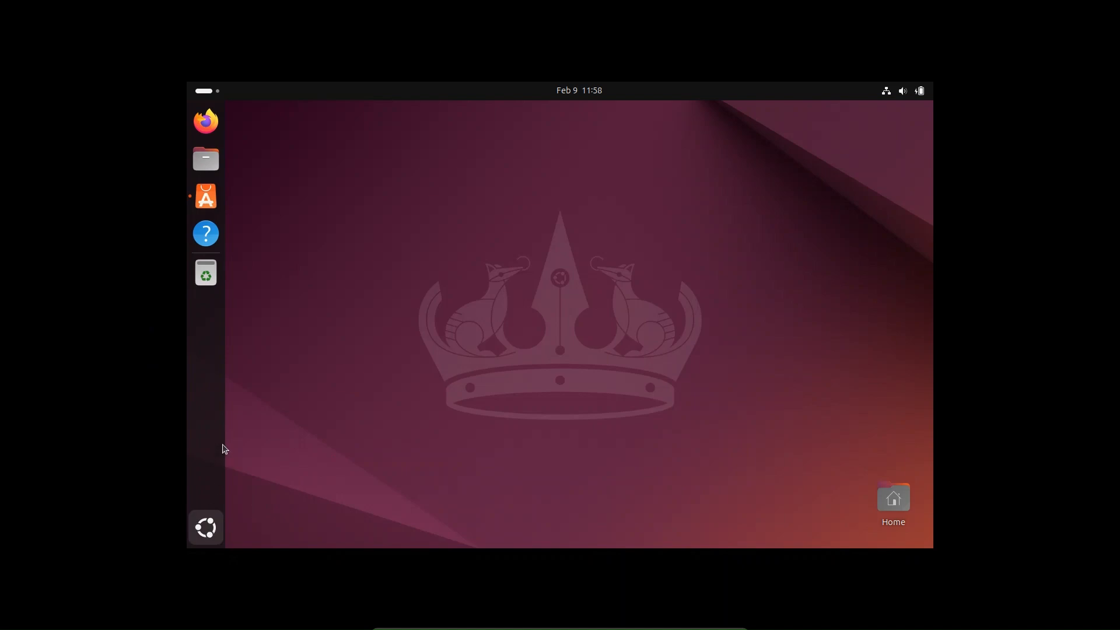
- Set the resolution to 1920 × 1080 in Ubuntu's Settings > Displays and keep the change
key(super+a)
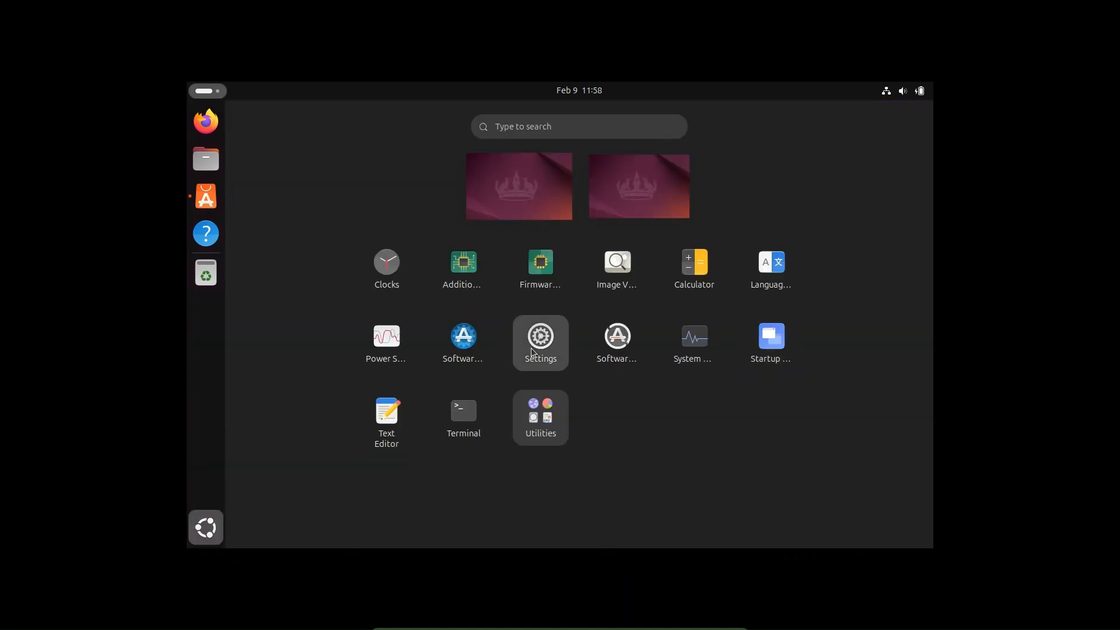
click(535, 350)
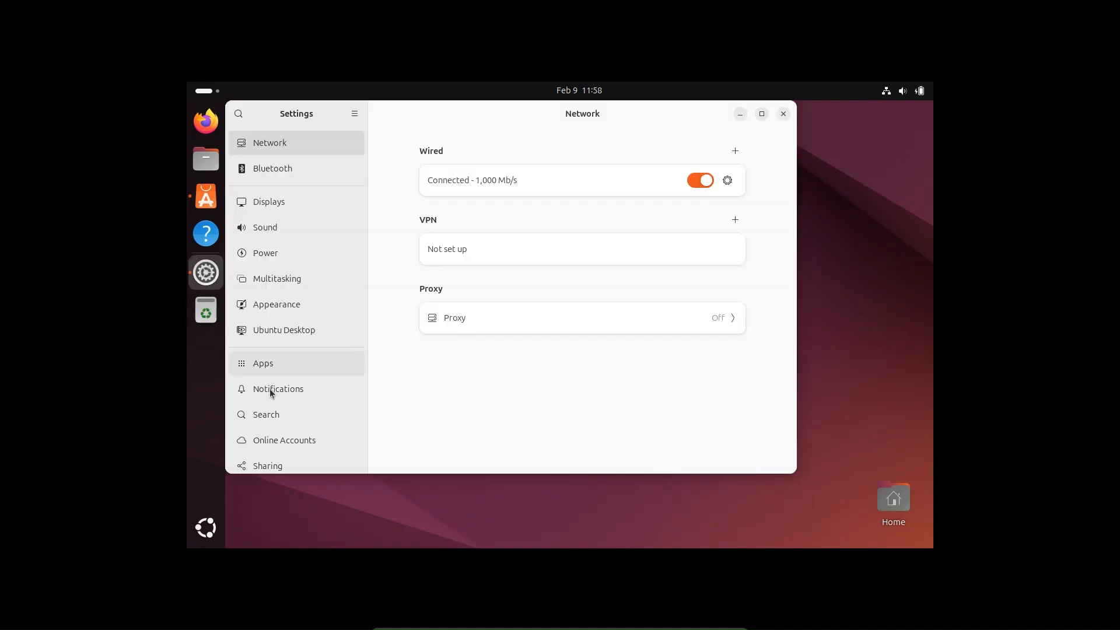
click(269, 204)
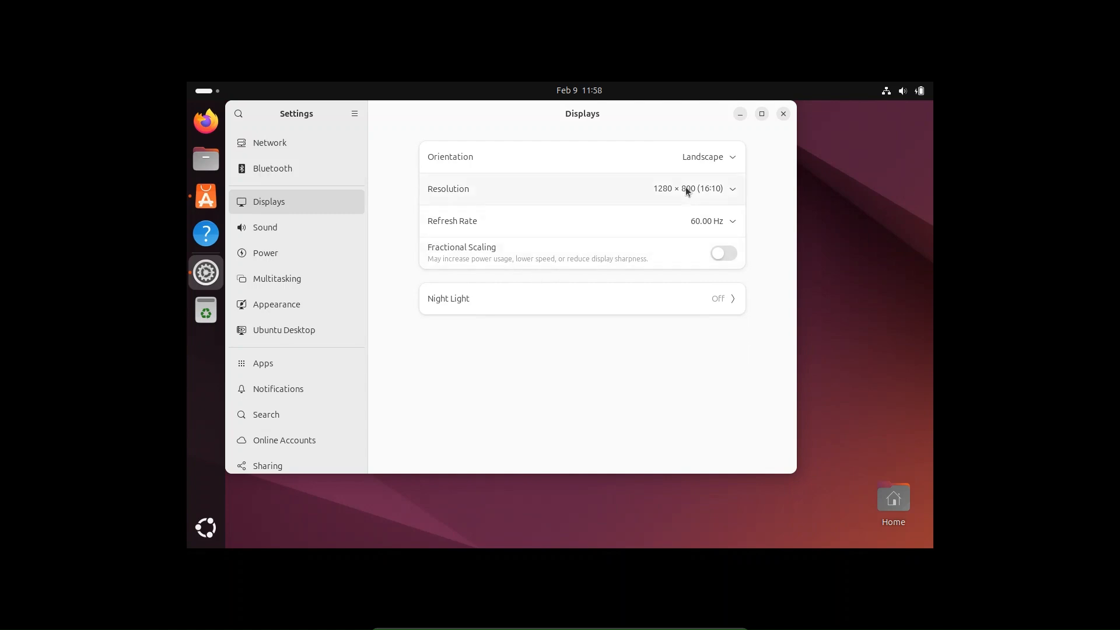
click(685, 187)
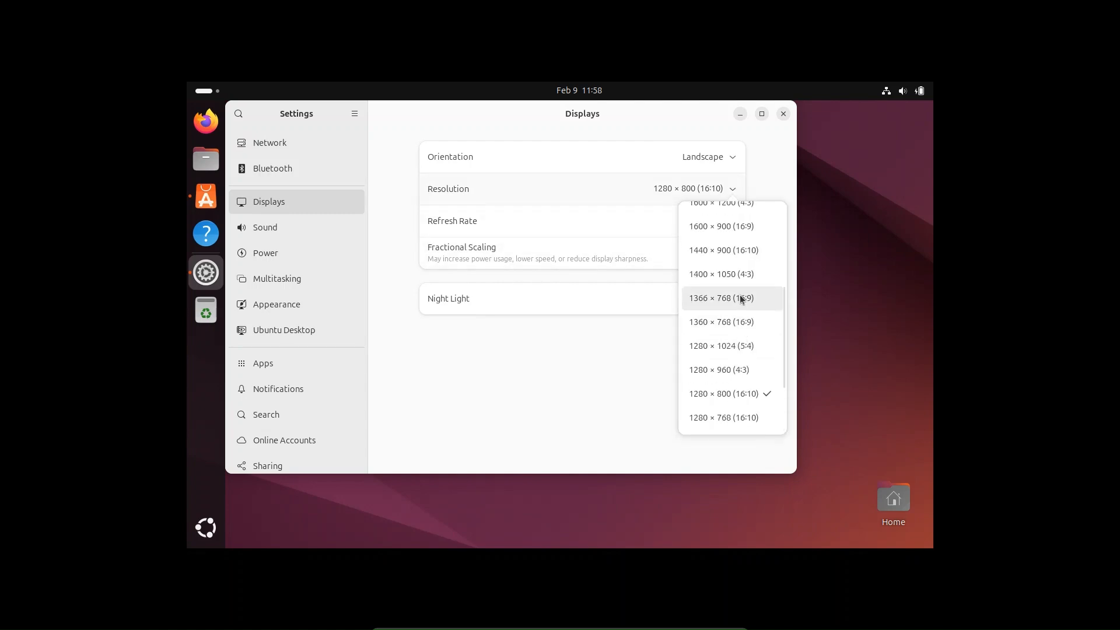
scroll(731, 250, up, 2)
scroll(730, 254, up, 2)
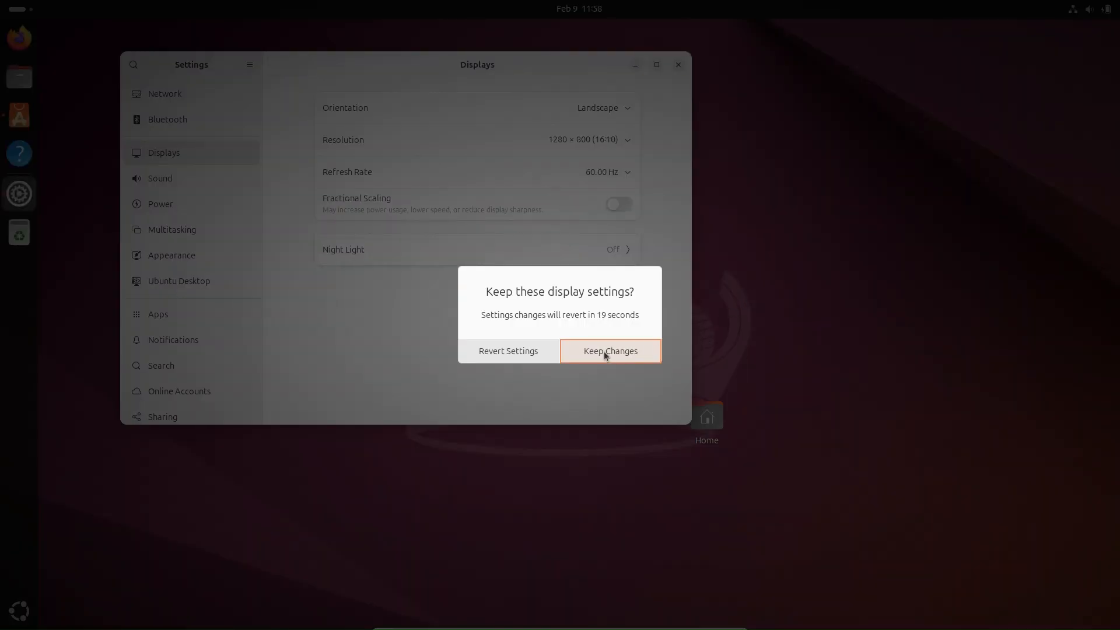
click(575, 348)
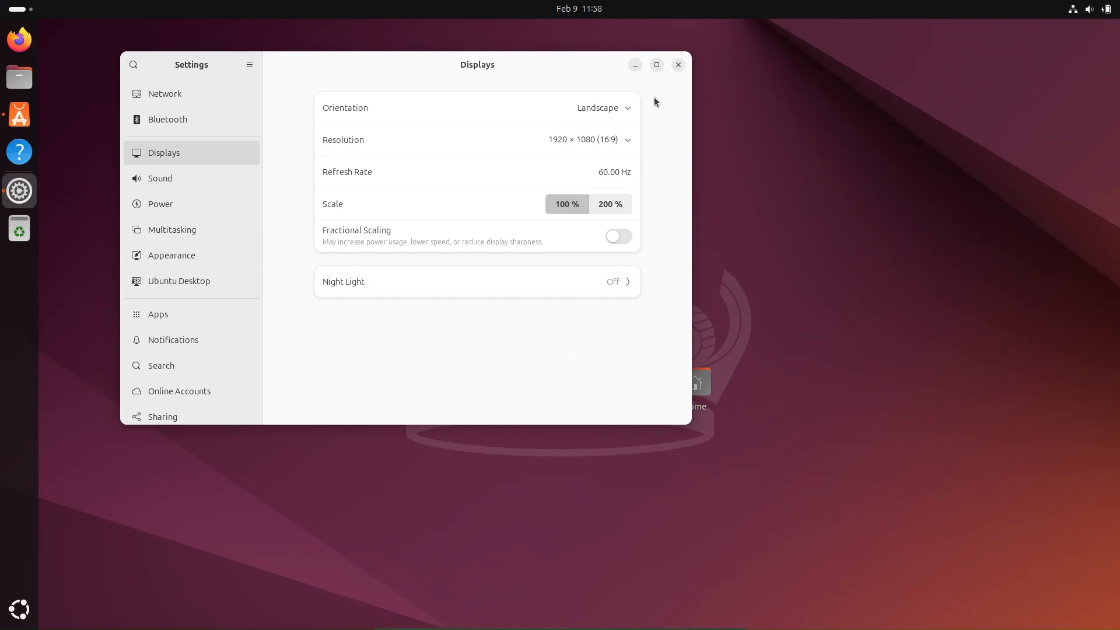
click(676, 67)
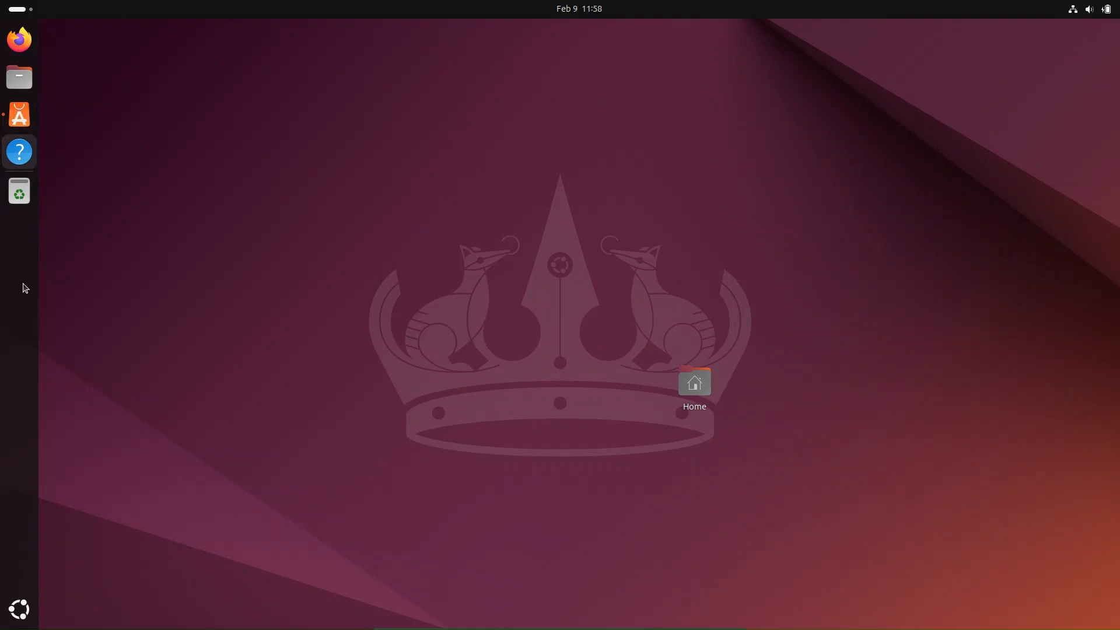
- Run 'sudo apt update' in a maximized Terminal, entering the admin password
click(20, 610)
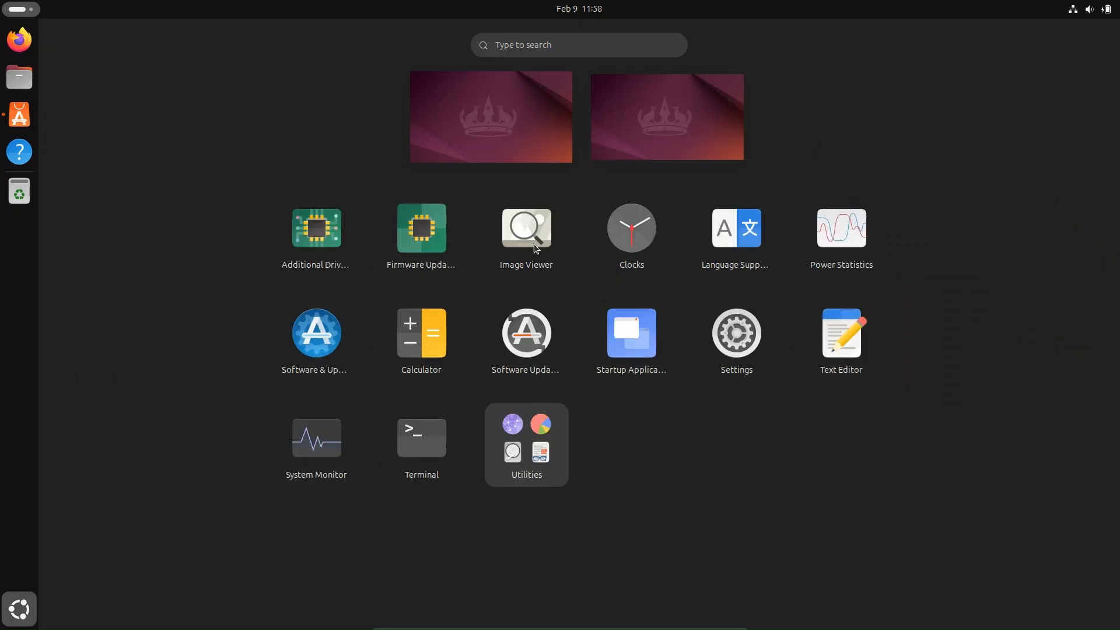
click(414, 451)
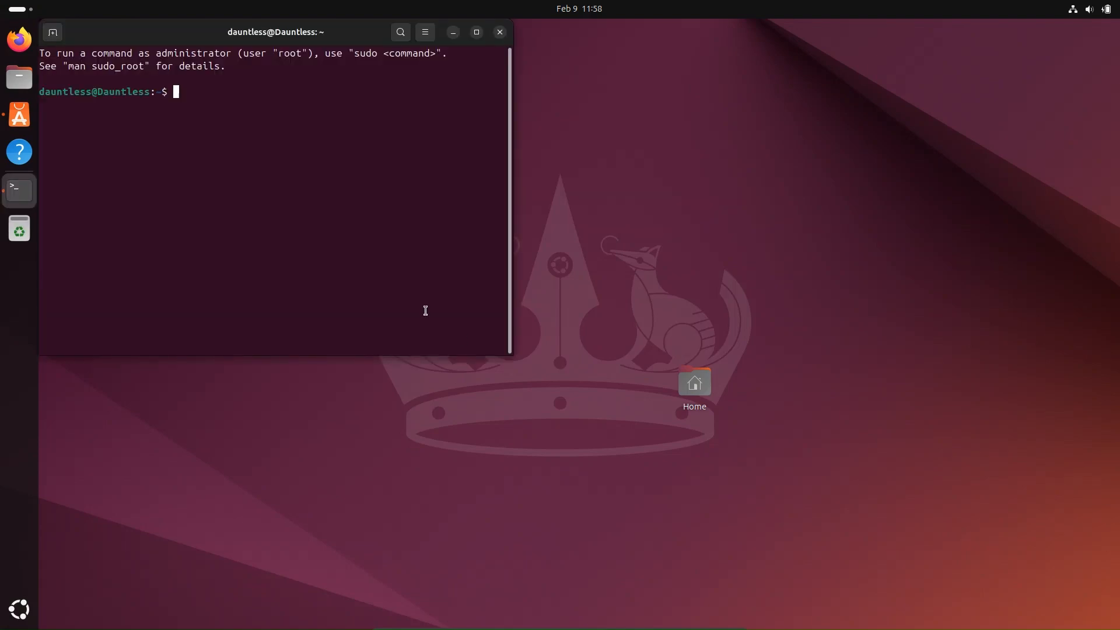
click(477, 32)
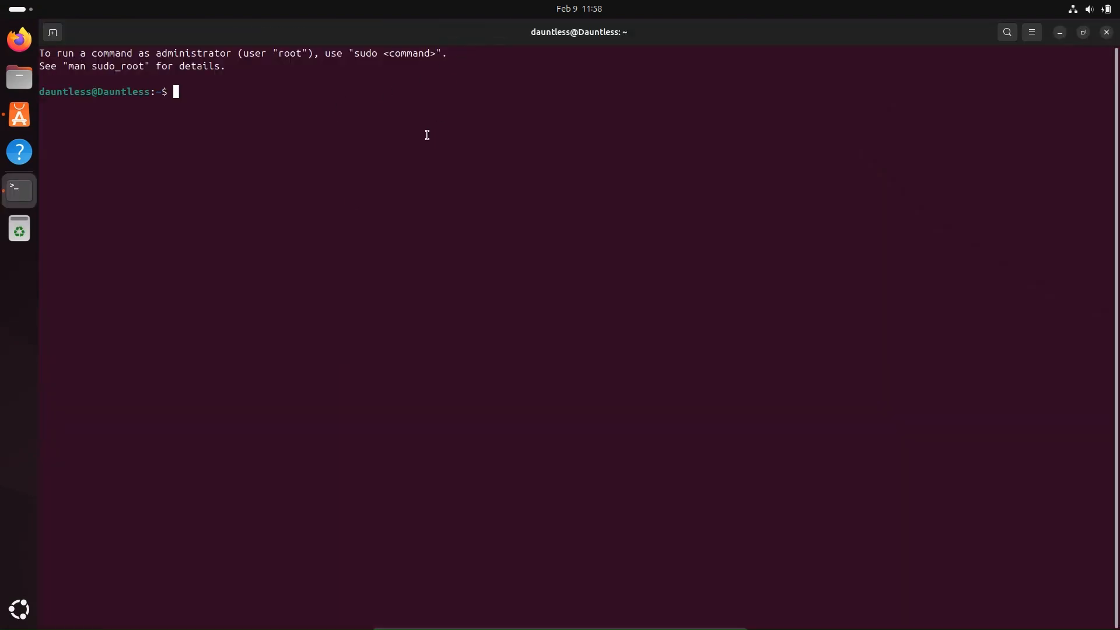
text(sudo apt update)
key(Return)
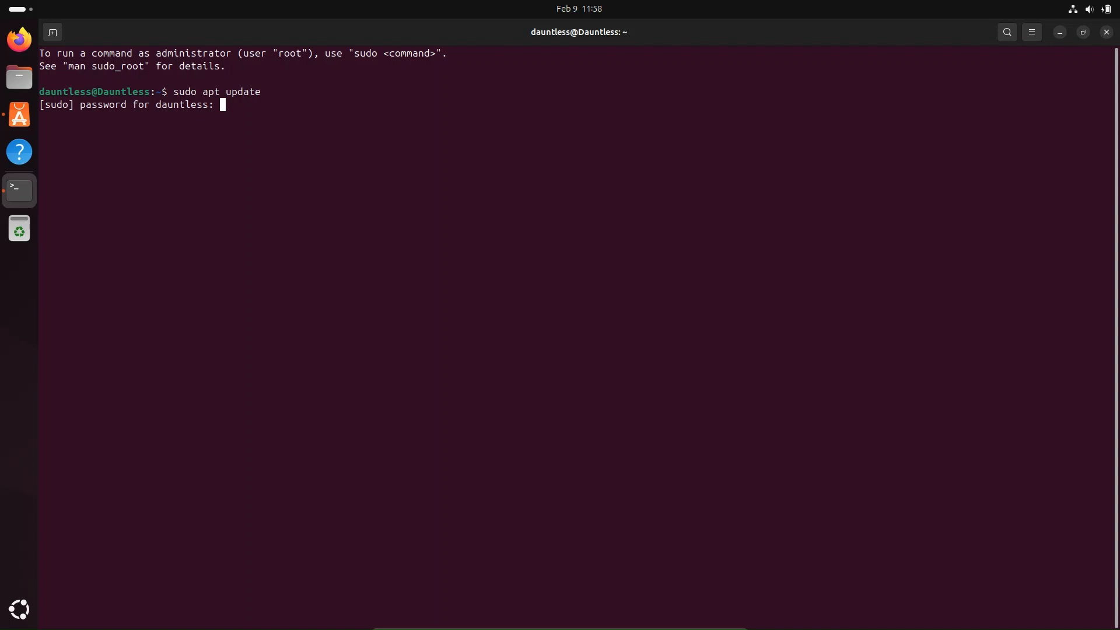
key(Return)
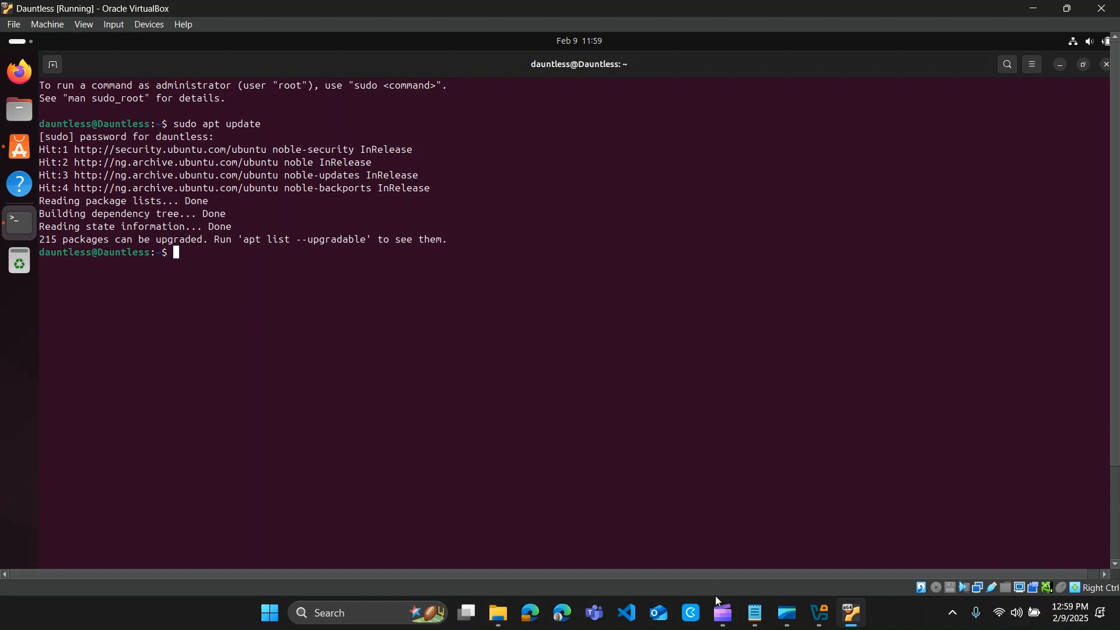
- Switch to VirtualBox Manager, then show the Windows desktop while Dauntless keeps running
click(819, 613)
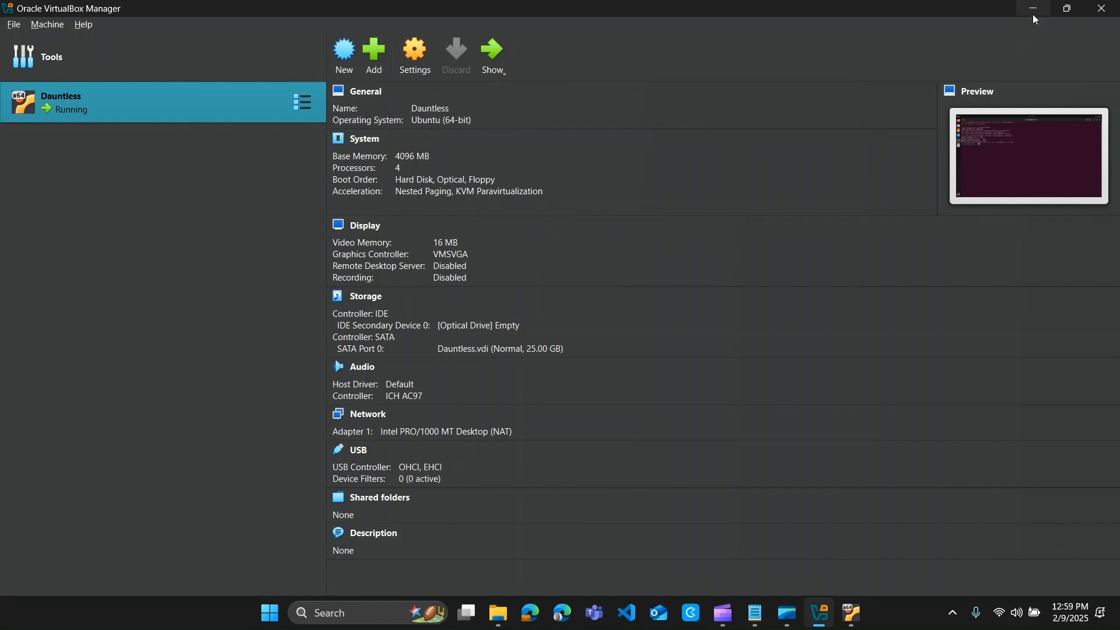
click(1118, 624)
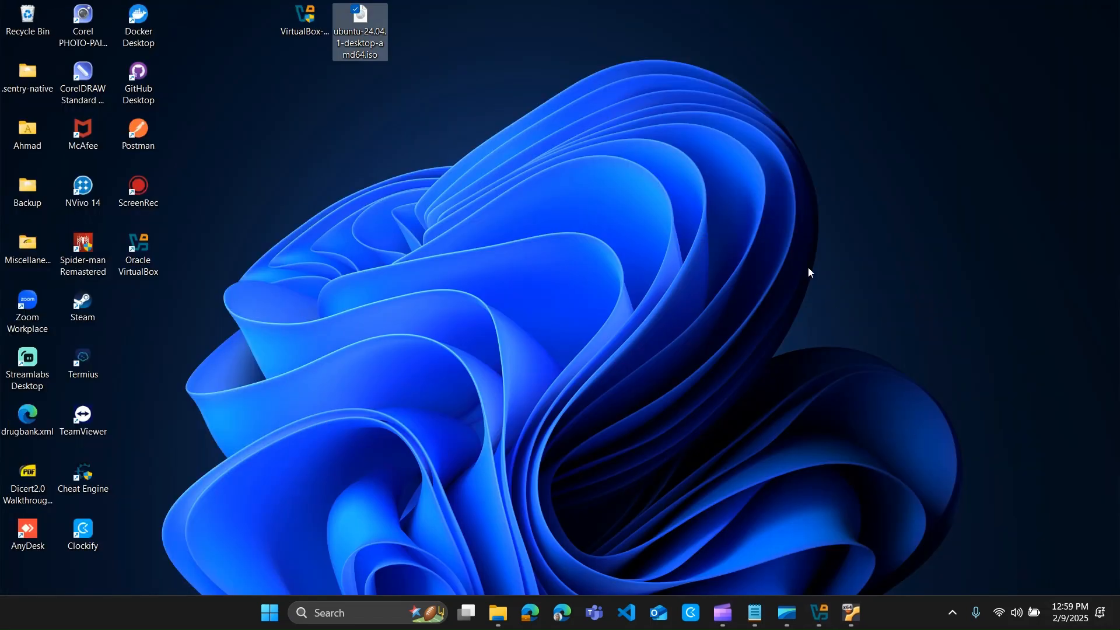